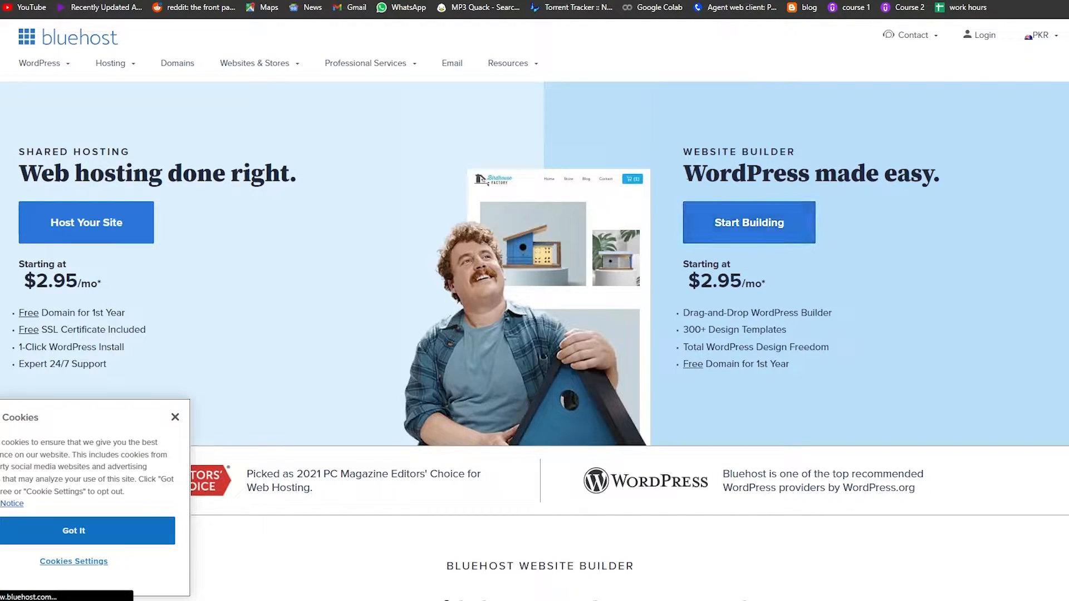
# Review the Bluehost website builder price and feature list
pyautogui.moveTo(683, 174); pyautogui.dragTo(941, 176)
pyautogui.moveTo(700, 281); pyautogui.dragTo(744, 282)
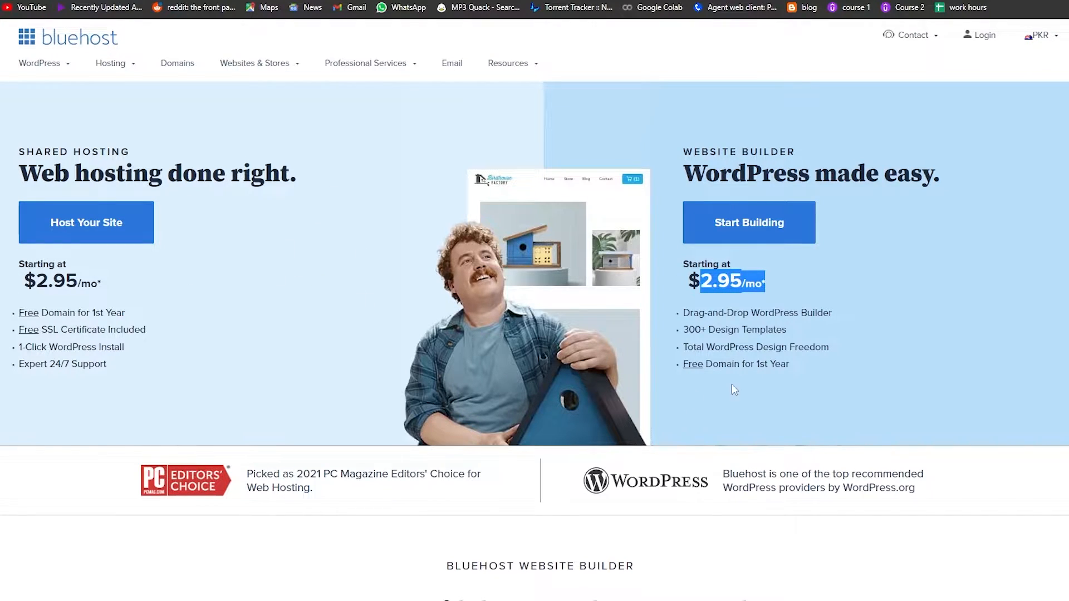
pyautogui.moveTo(754, 364); pyautogui.dragTo(706, 365)
pyautogui.moveTo(789, 348); pyautogui.dragTo(716, 349)
pyautogui.moveTo(794, 331); pyautogui.dragTo(720, 332)
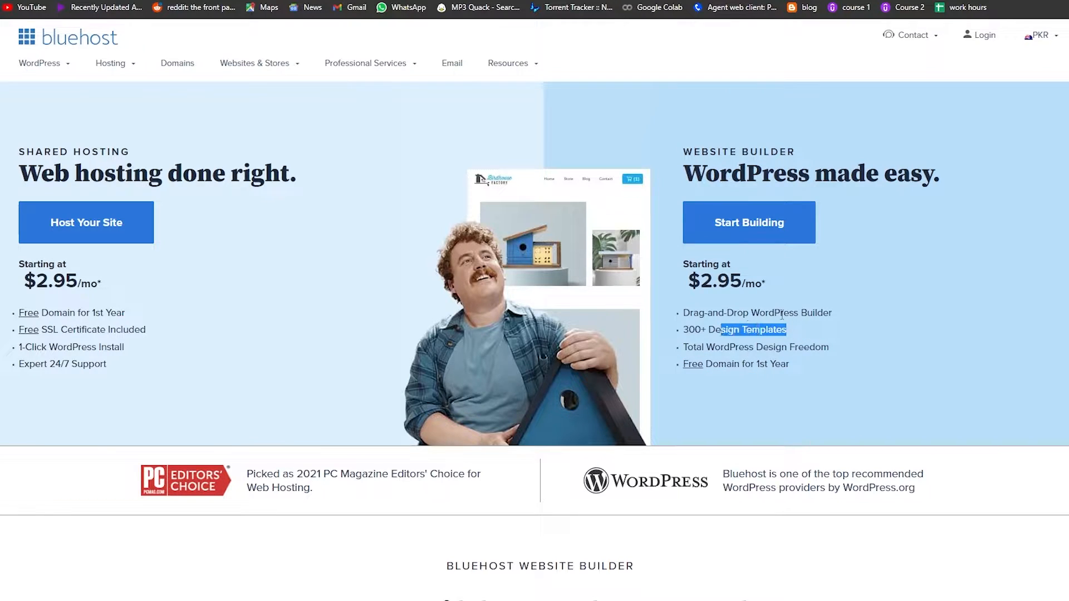
pyautogui.moveTo(801, 313); pyautogui.dragTo(760, 315)
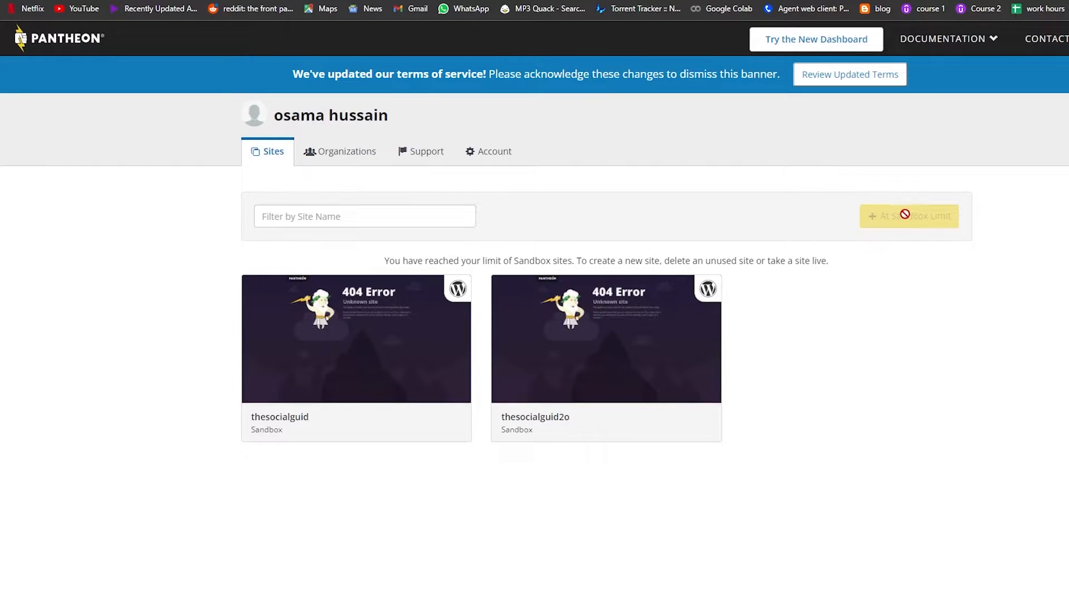
# Open the Sites list in the new dashboard and start creating a new site, continuing to the Classic Dashboard
pyautogui.click(861, 49)
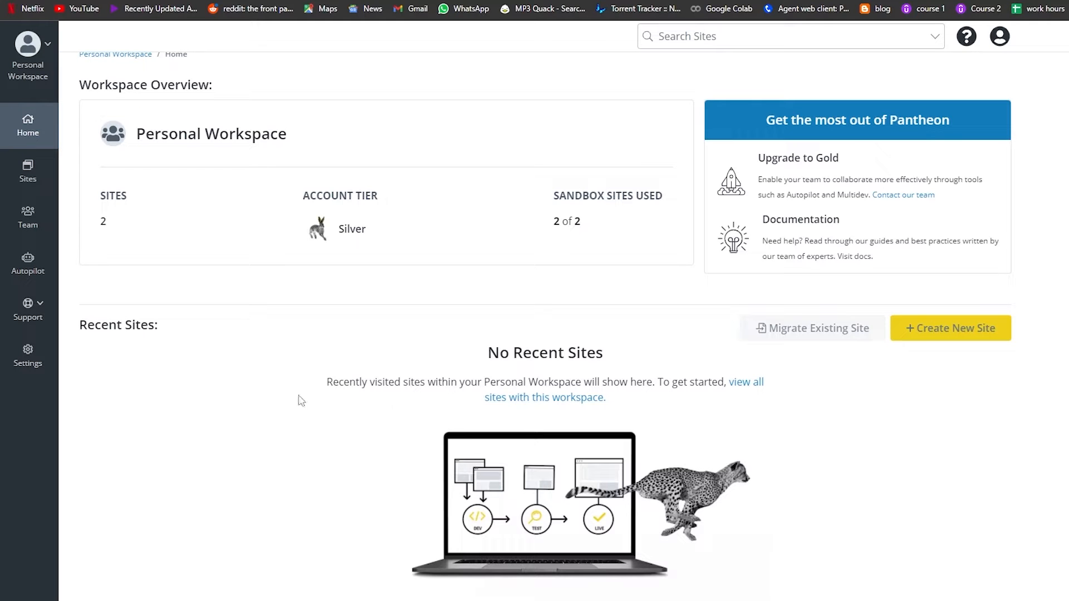
pyautogui.doubleClick(103, 223)
pyautogui.click(145, 239)
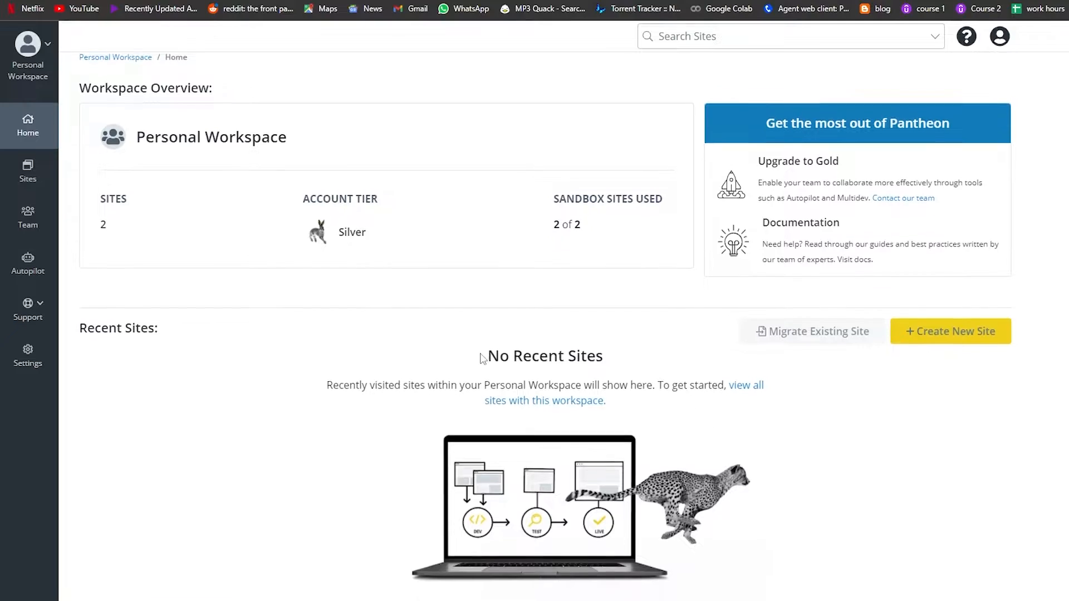
pyautogui.click(30, 174)
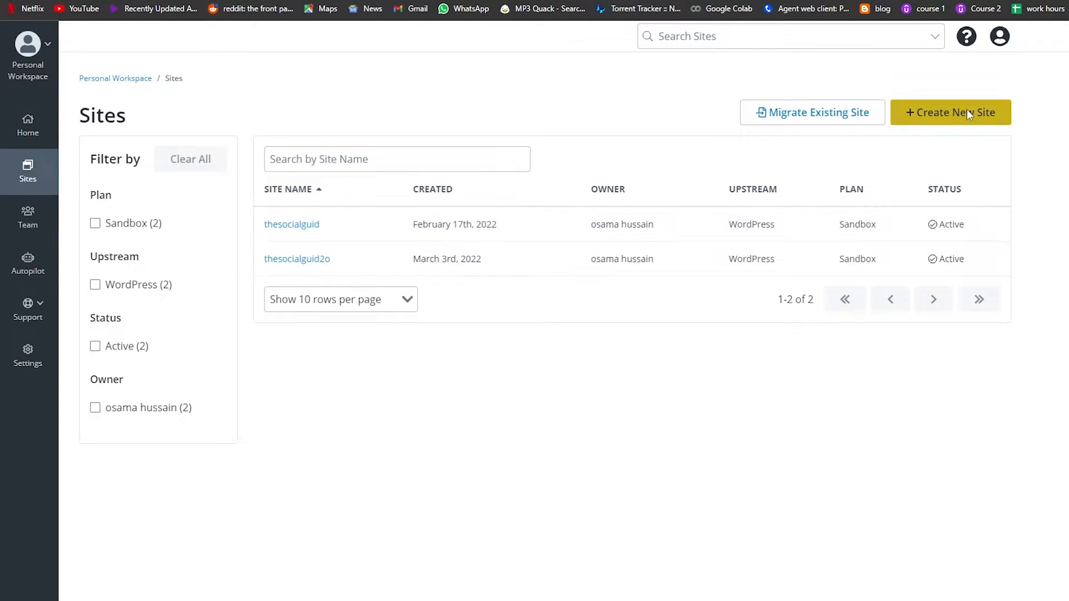
pyautogui.click(966, 109)
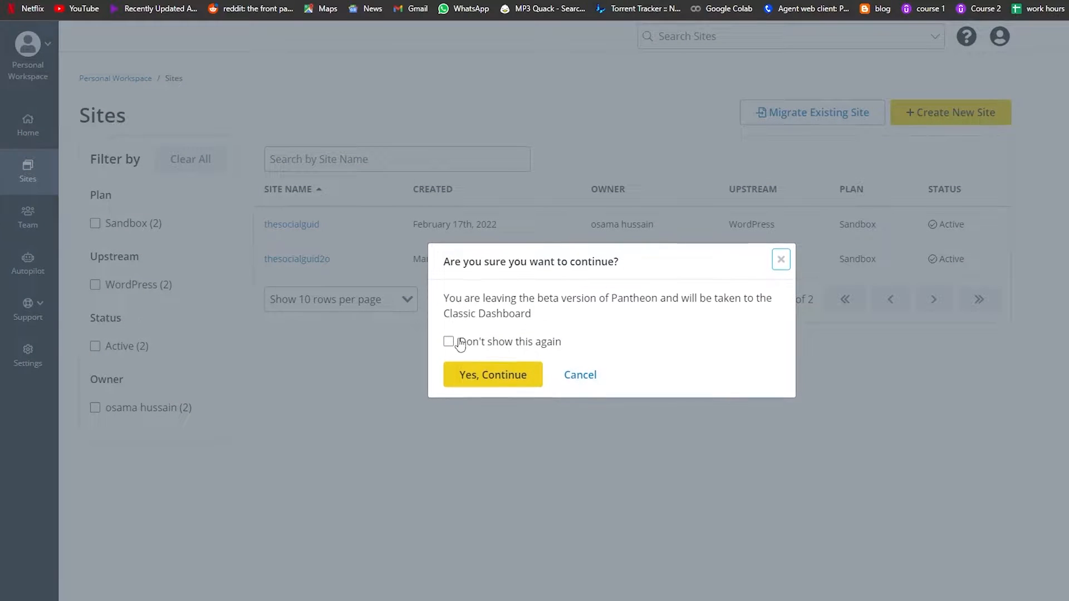
pyautogui.click(486, 373)
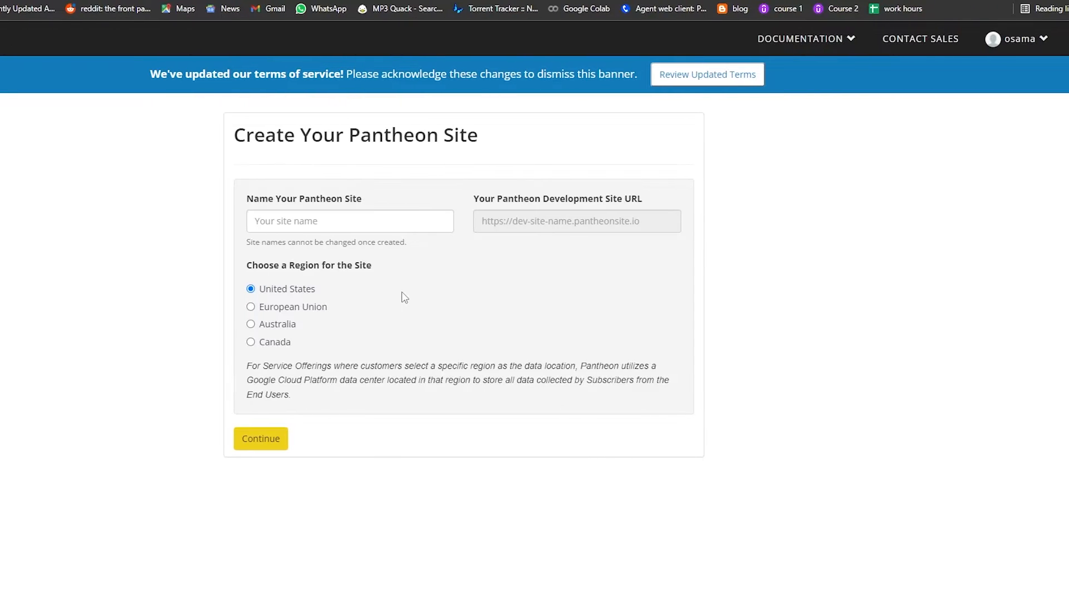
pyautogui.click(272, 446)
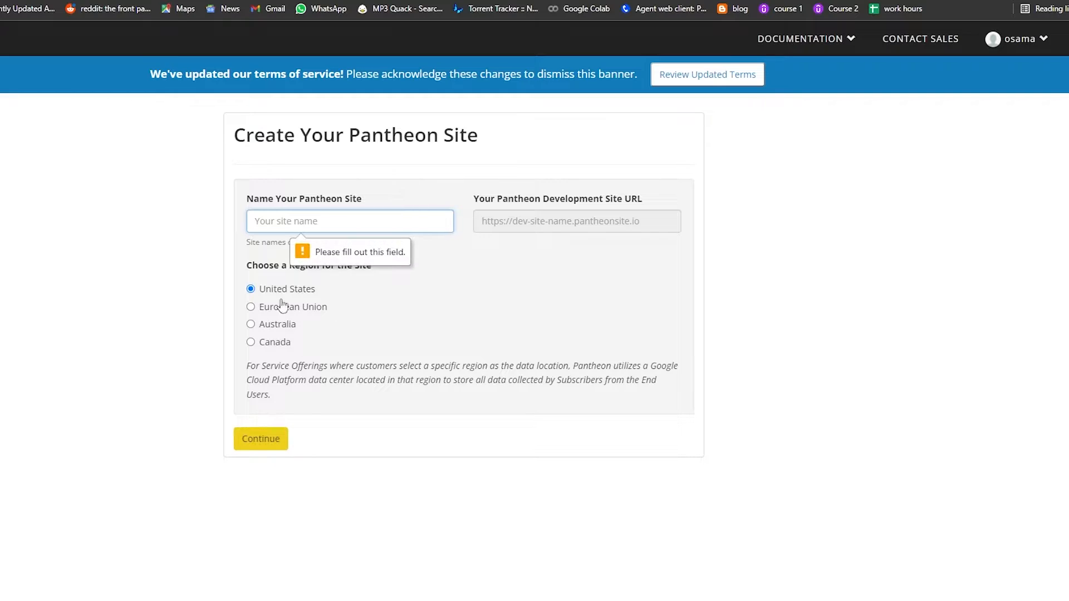
pyautogui.click(288, 224)
pyautogui.click(475, 296)
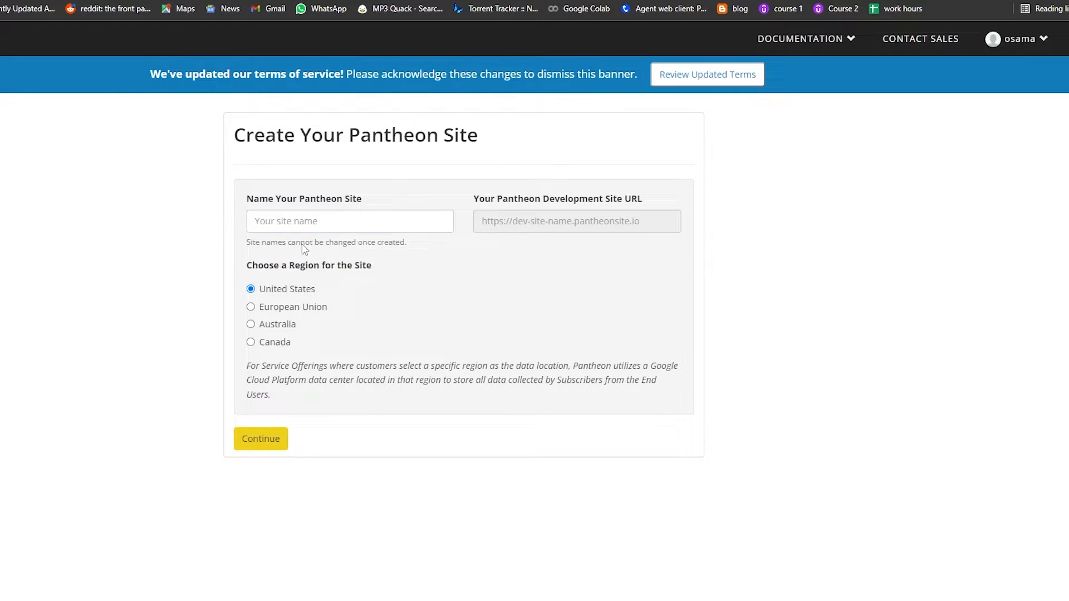
pyautogui.click(353, 224)
pyautogui.click(504, 301)
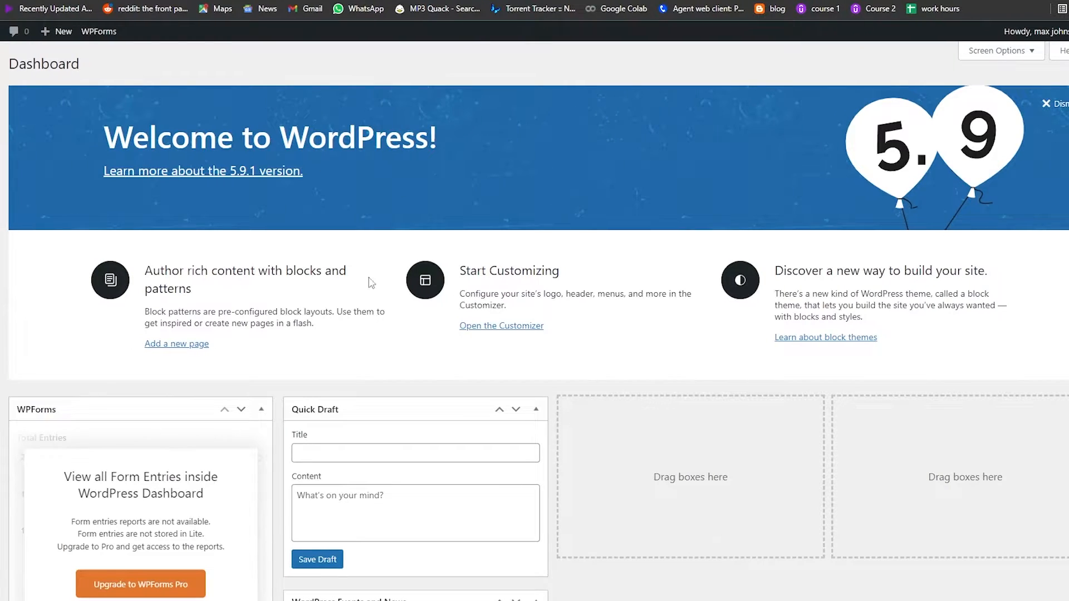
pyautogui.scroll(-3, 512, 255)
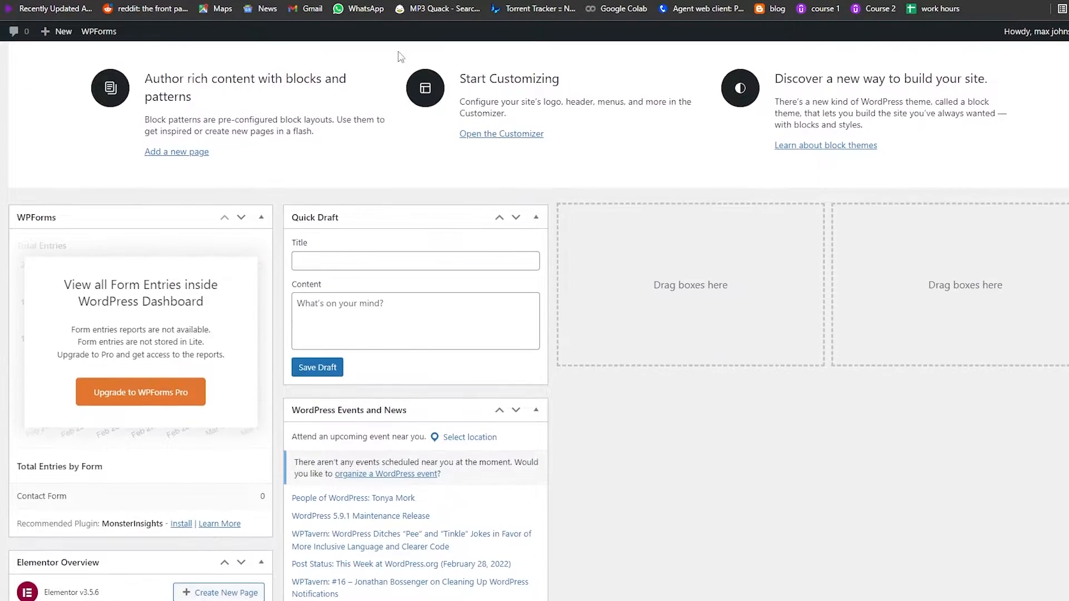
pyautogui.scroll(-3, 493, 317)
pyautogui.scroll(6, 590, 332)
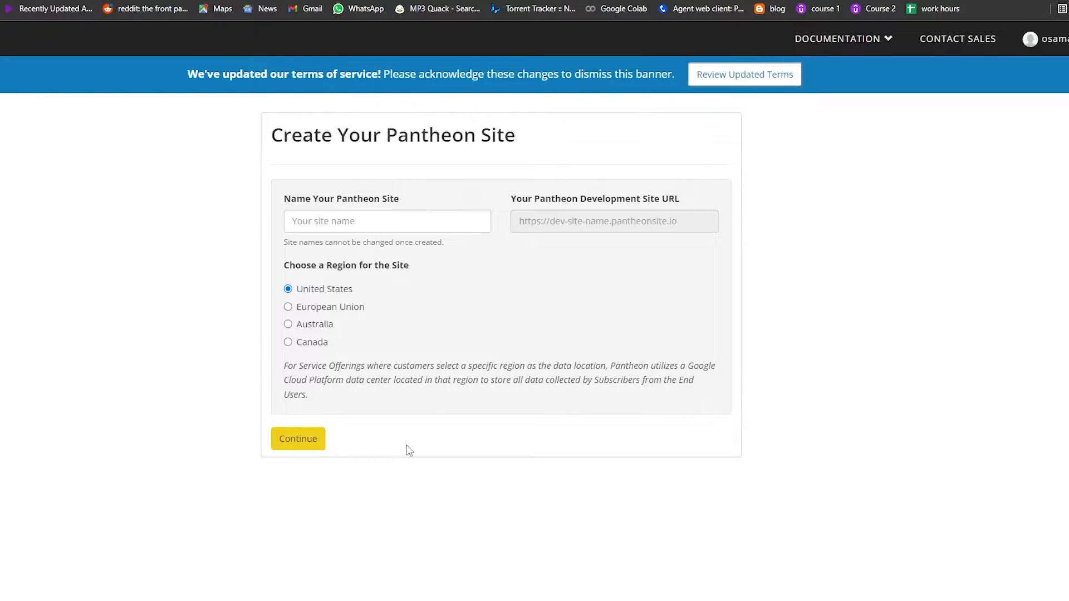
# Name the new Pantheon site thesocialguid30 in the United States region and continue
pyautogui.click(338, 224)
pyautogui.click(348, 255)
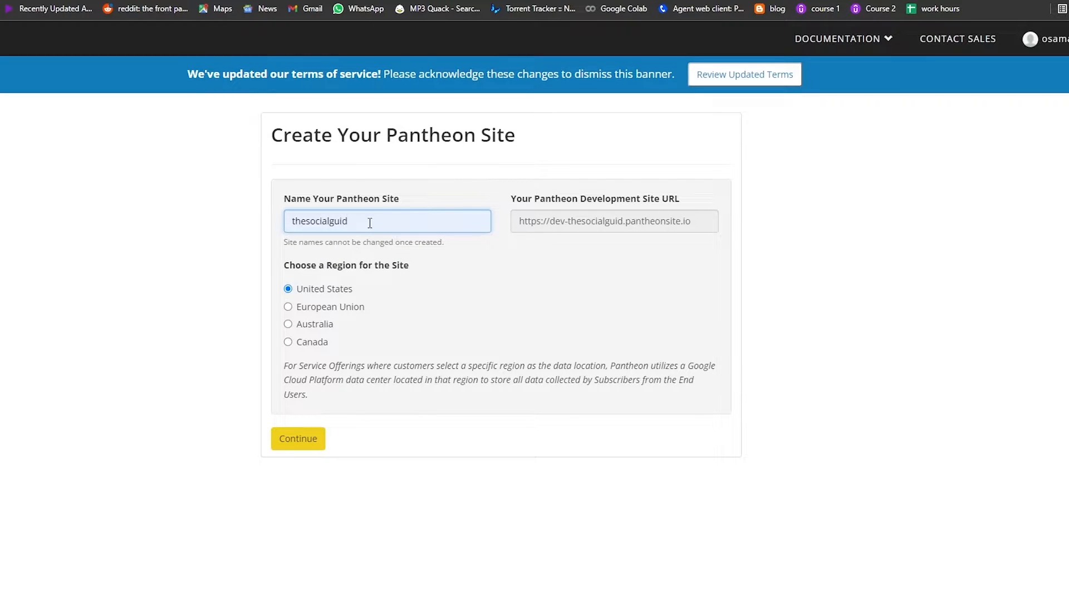
pyautogui.write('30')
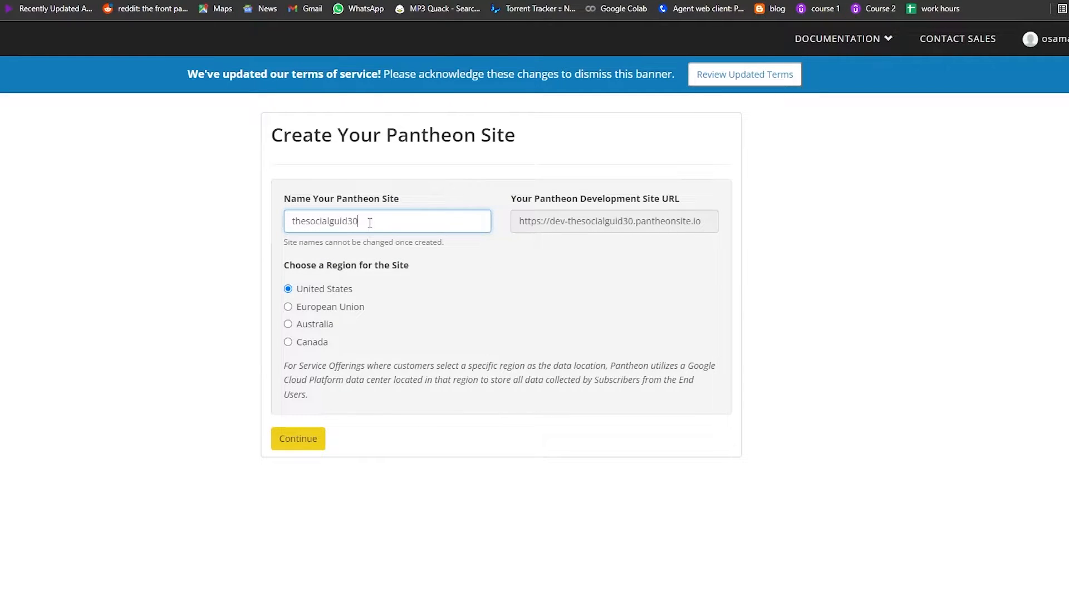
pyautogui.click(295, 439)
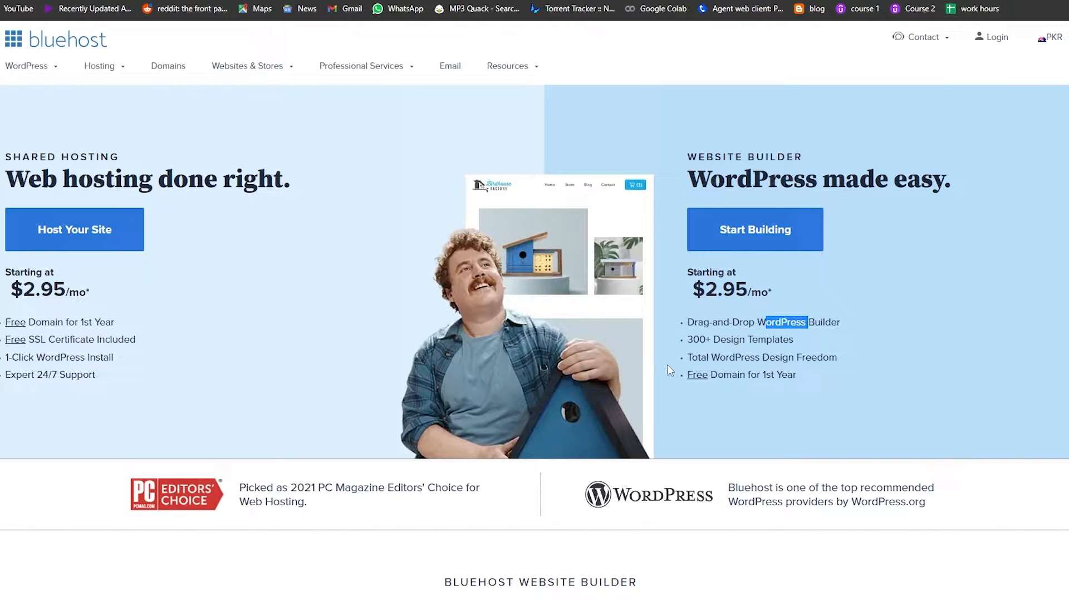
pyautogui.scroll(-7, 623, 340)
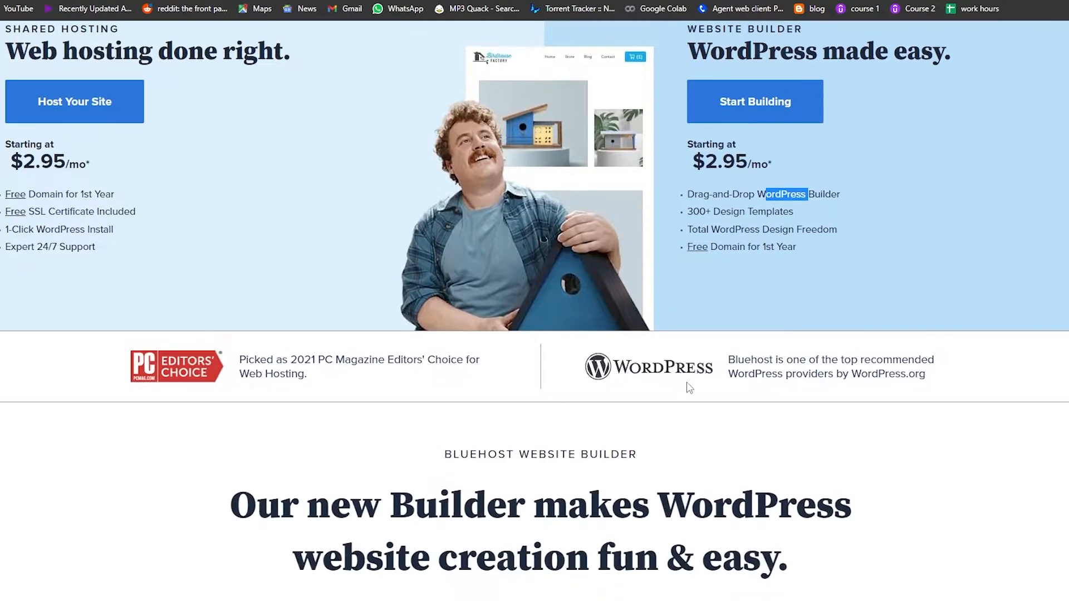
pyautogui.scroll(7, 623, 340)
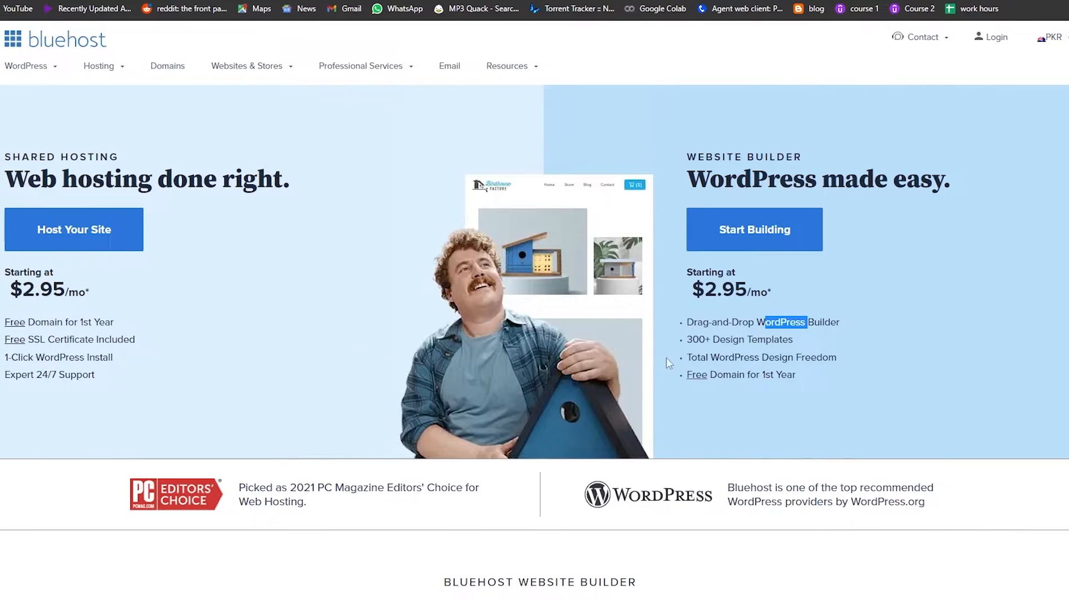
pyautogui.scroll(-1, 557, 233)
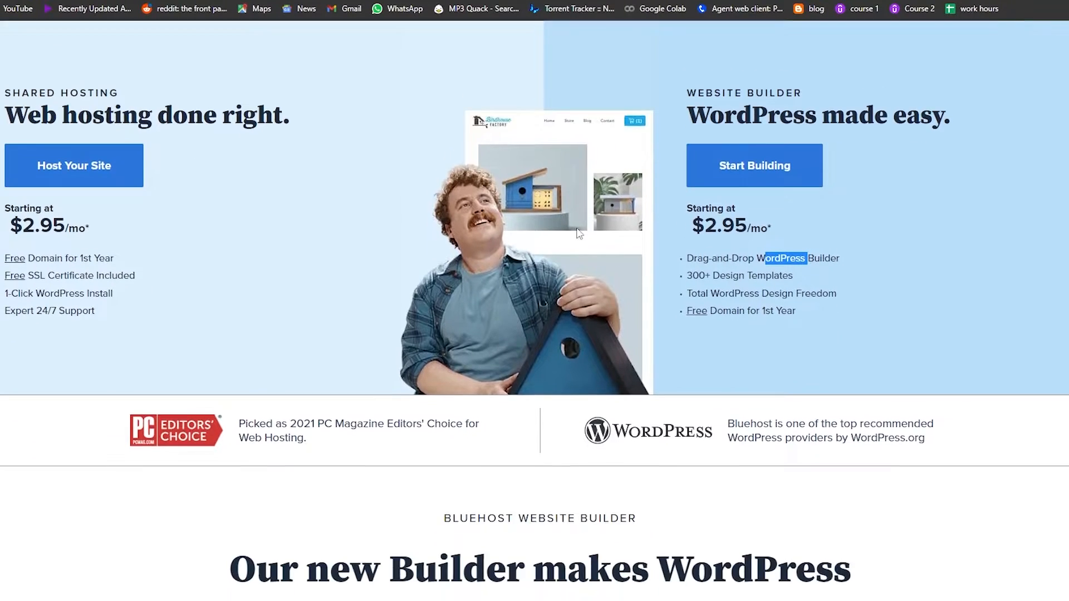
pyautogui.scroll(1, 578, 232)
pyautogui.scroll(-1, 873, 226)
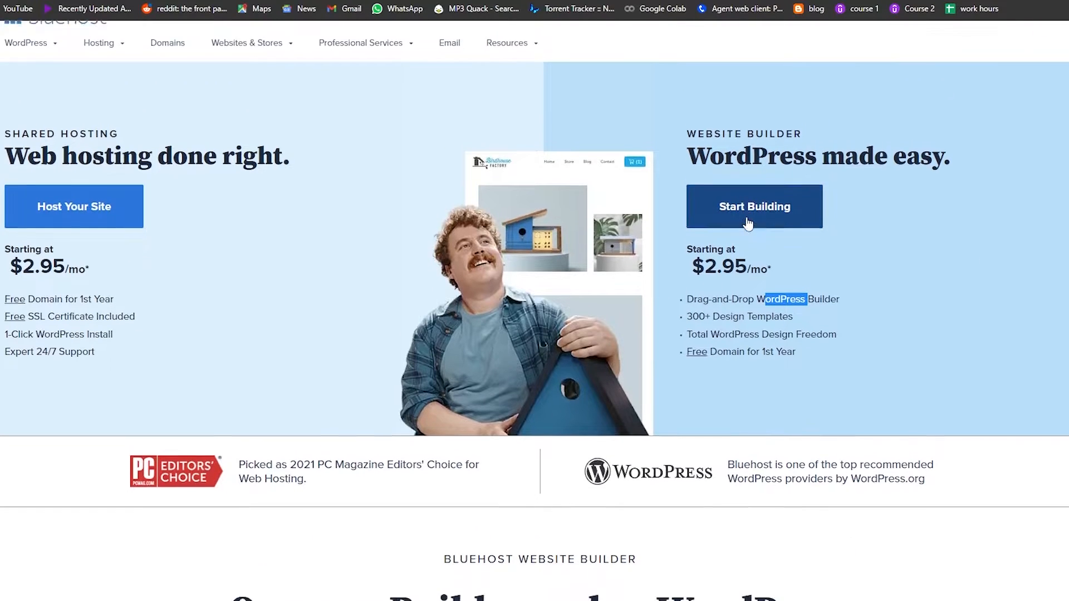
pyautogui.scroll(1, 835, 231)
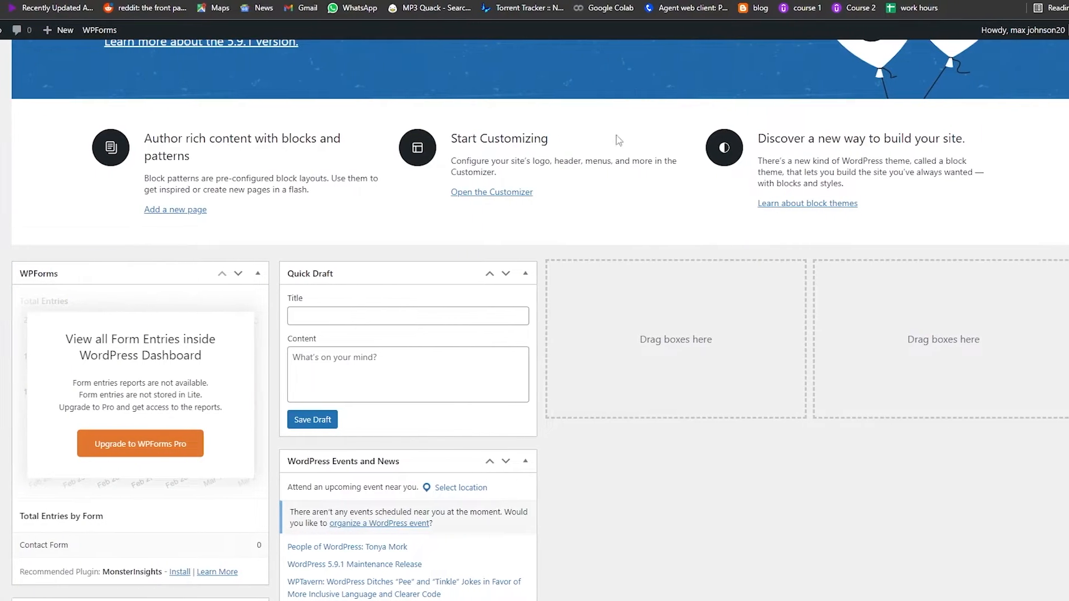
pyautogui.scroll(2, 448, 379)
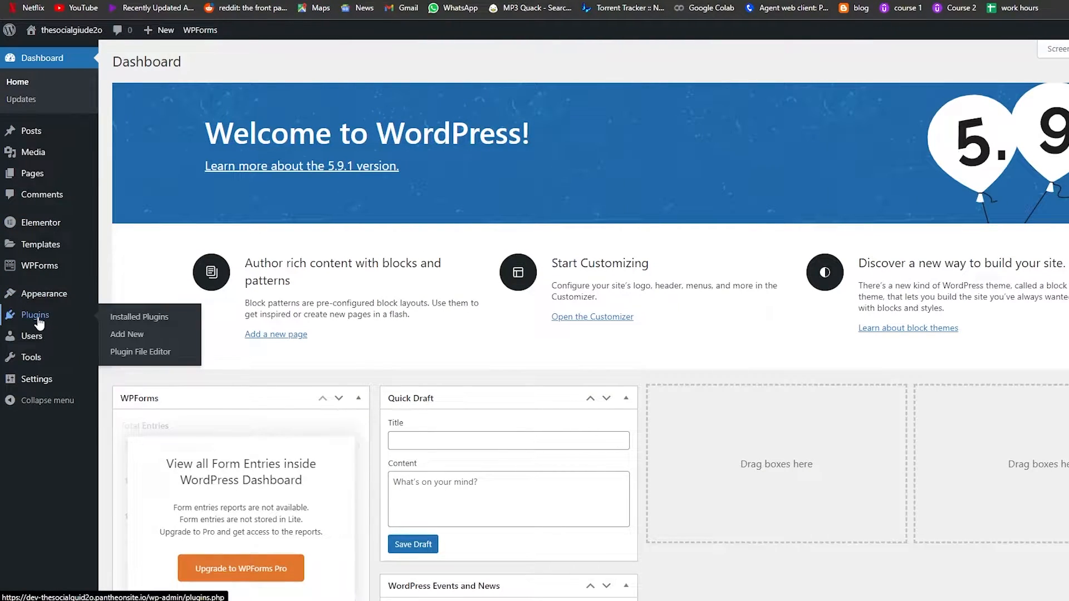
# Search the plugin directory for woo, then install and activate WooCommerce
pyautogui.click(37, 322)
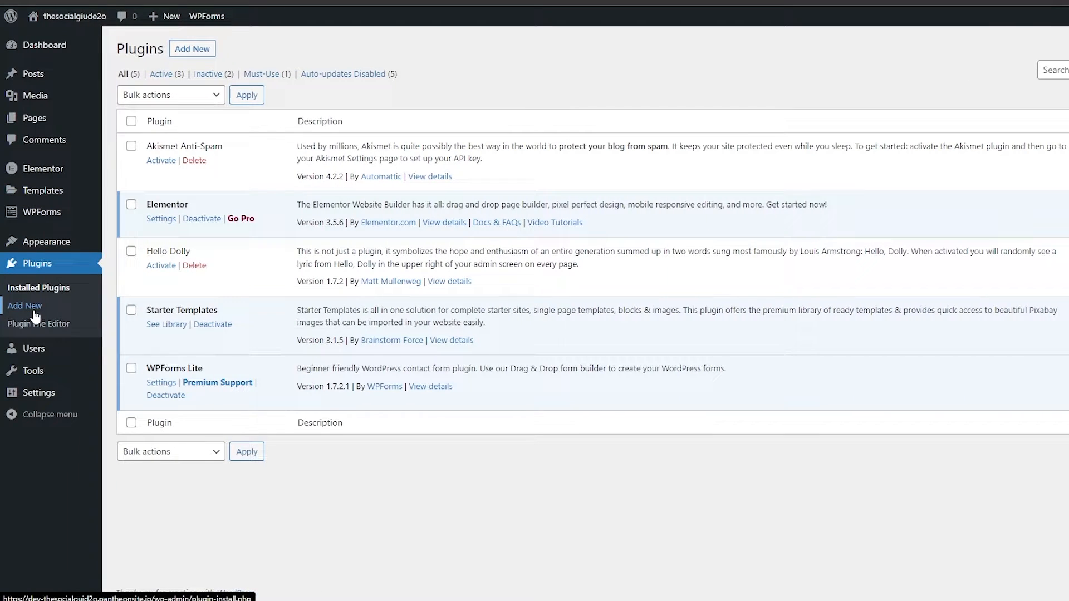
pyautogui.click(25, 306)
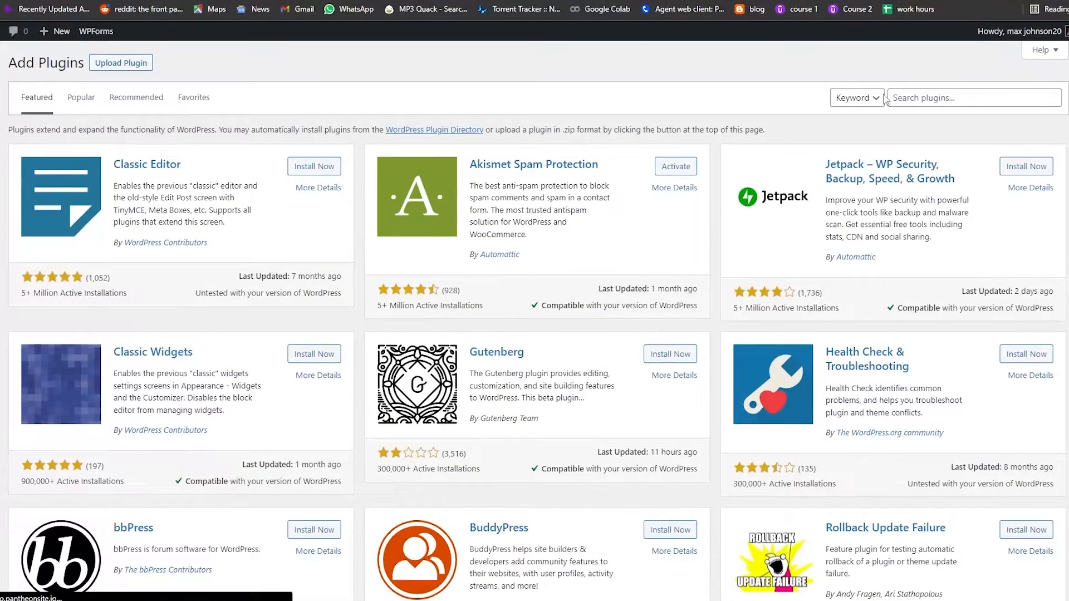
pyautogui.click(922, 97)
pyautogui.write('w')
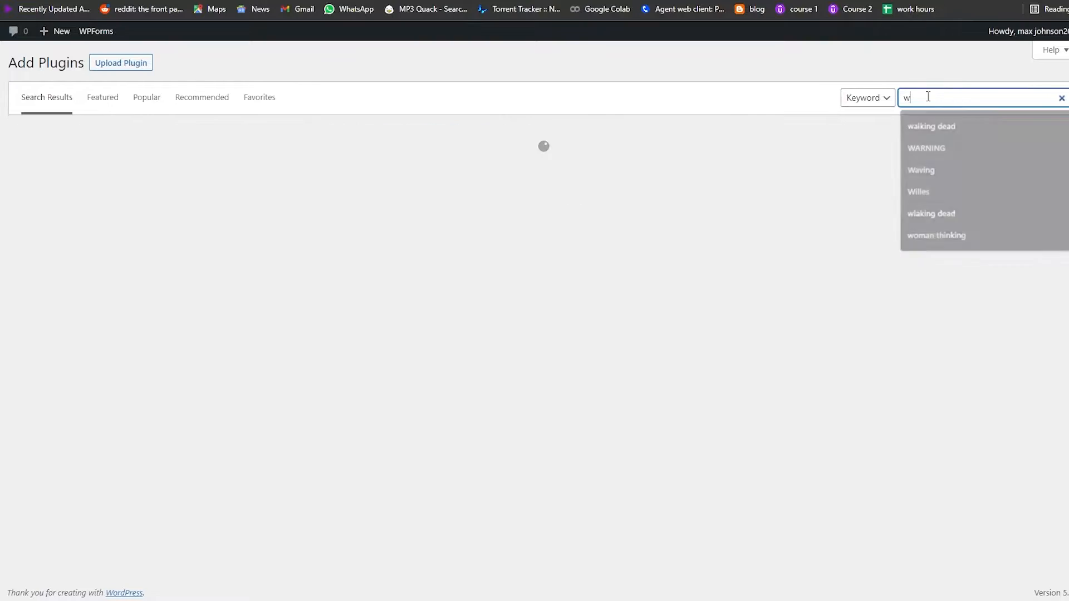
pyautogui.write('oo')
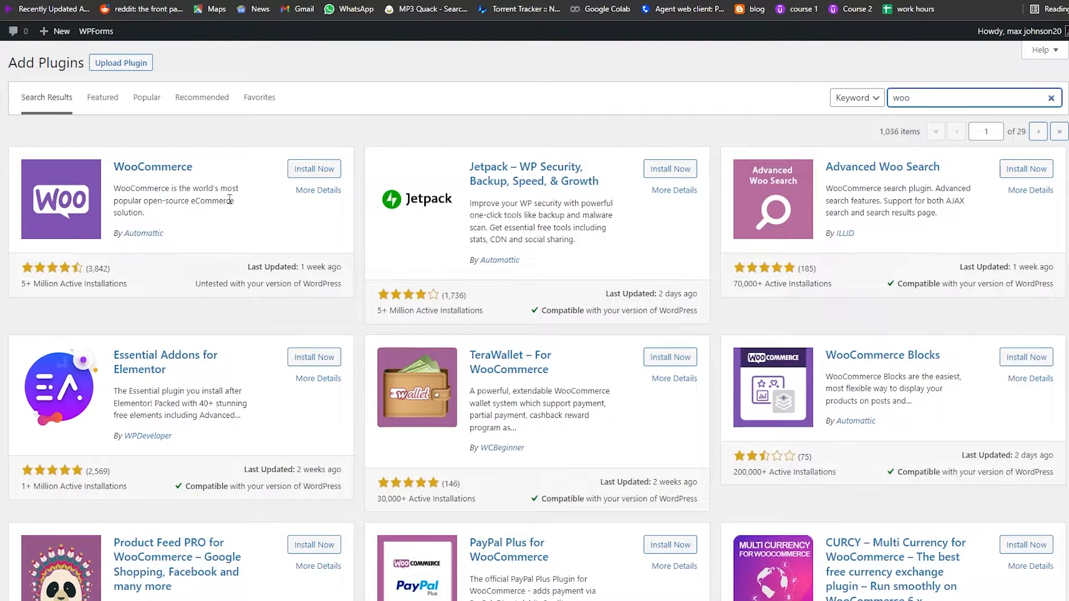
pyautogui.click(315, 171)
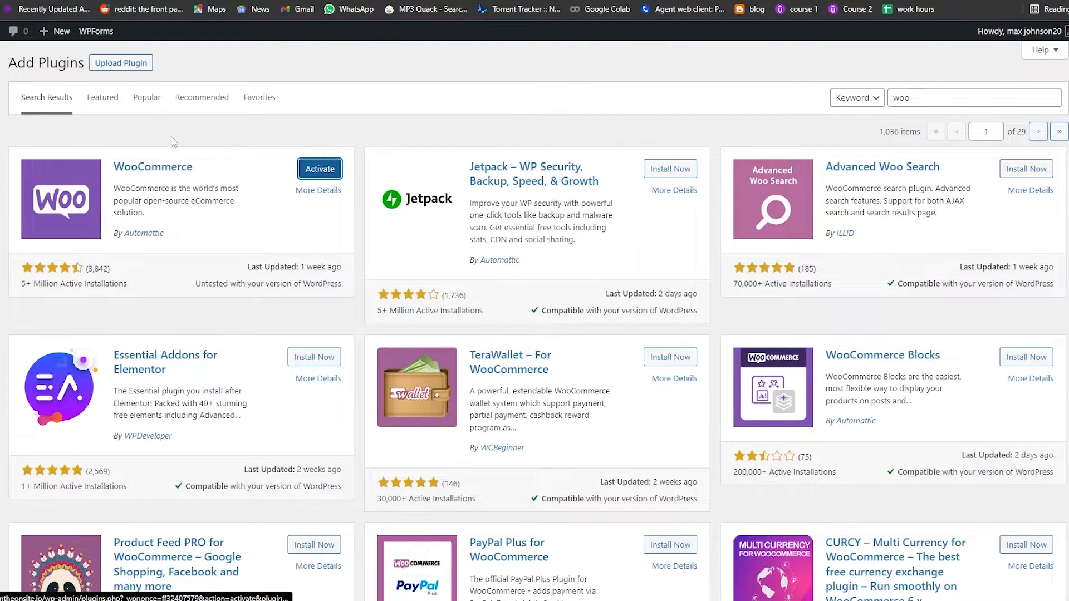
pyautogui.click(322, 172)
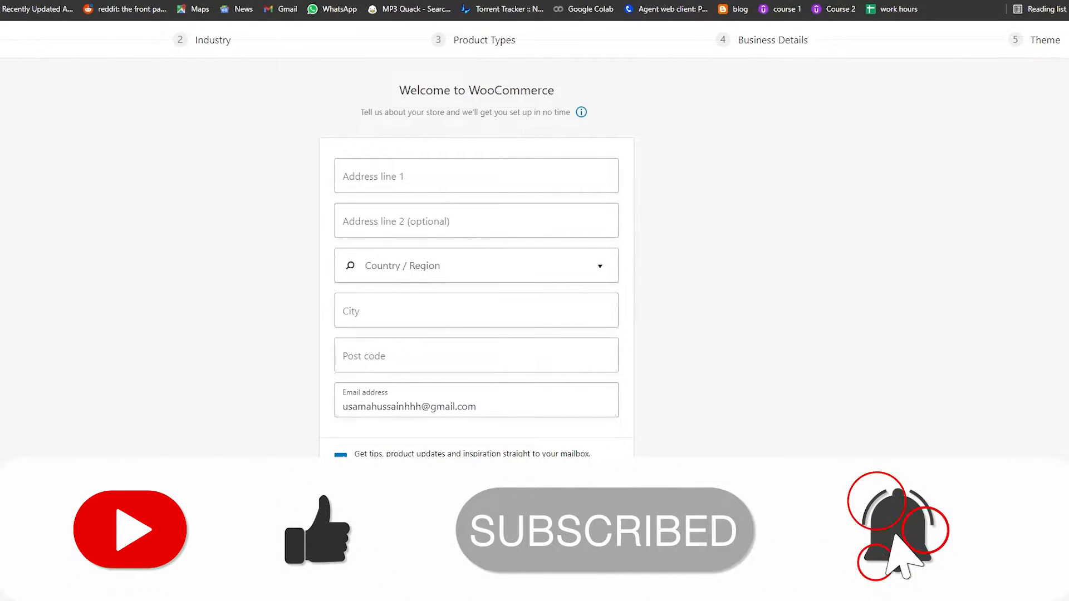
# Skip the store details step of the WooCommerce setup wizard
pyautogui.moveTo(419, 566); pyautogui.dragTo(507, 574)
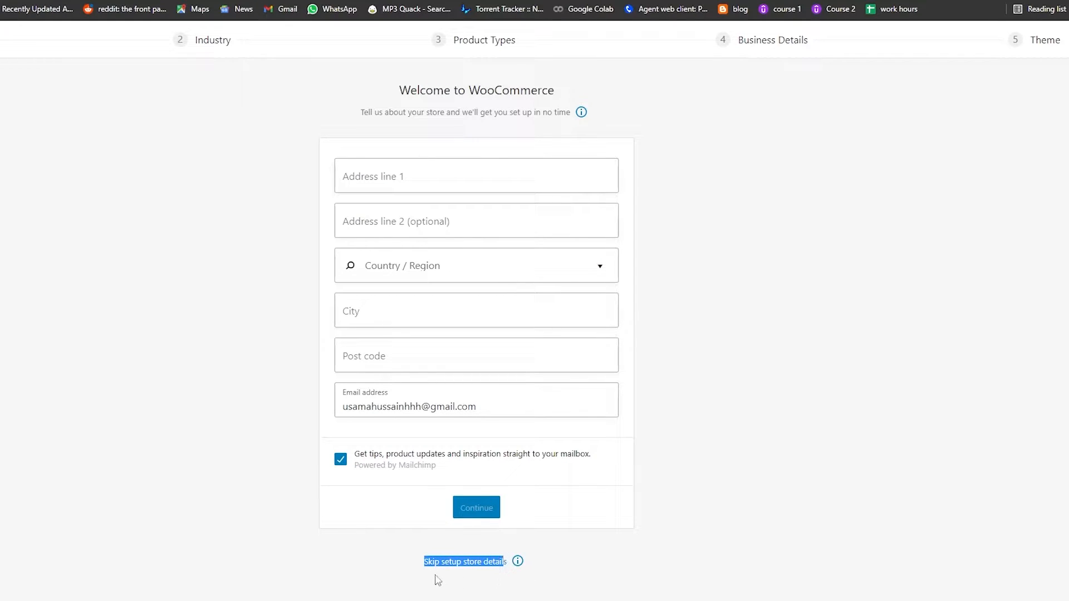
pyautogui.click(497, 579)
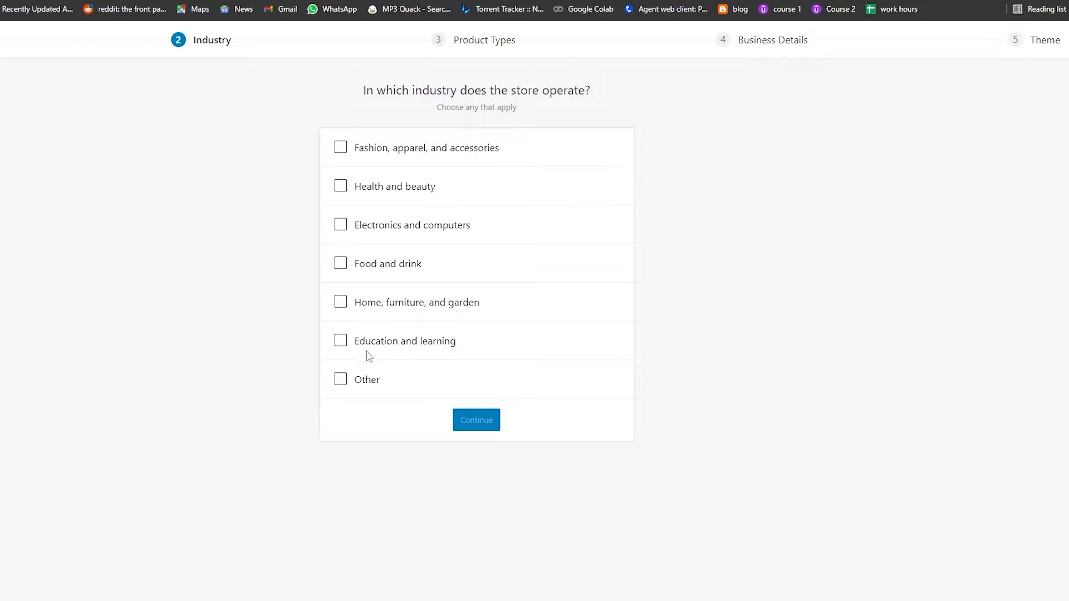
# Select the Fashion, apparel, and accessories industry and continue through product types with Physical products
pyautogui.click(338, 157)
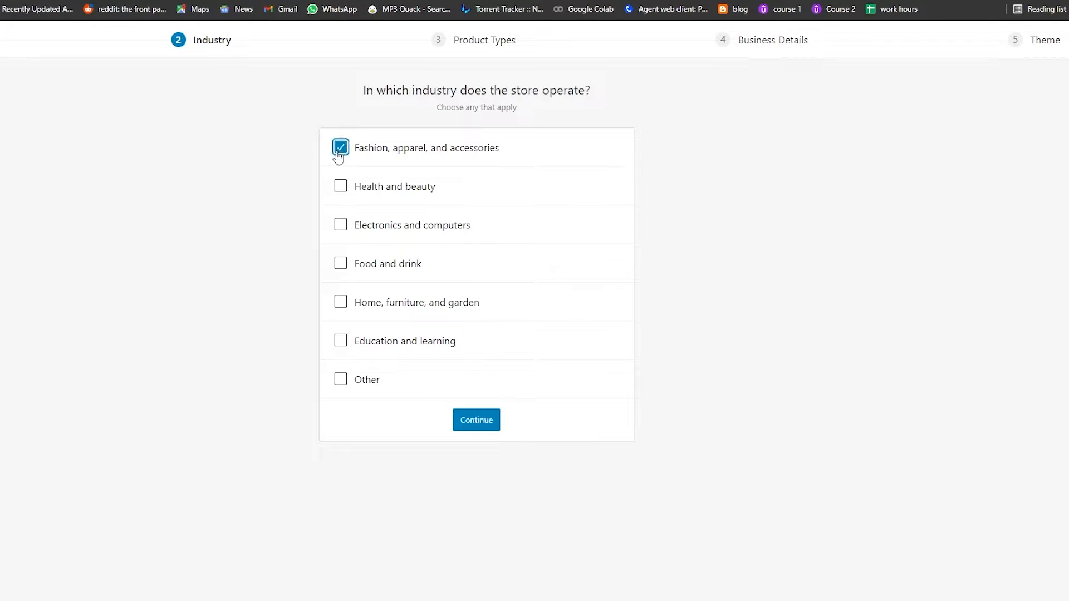
pyautogui.click(489, 425)
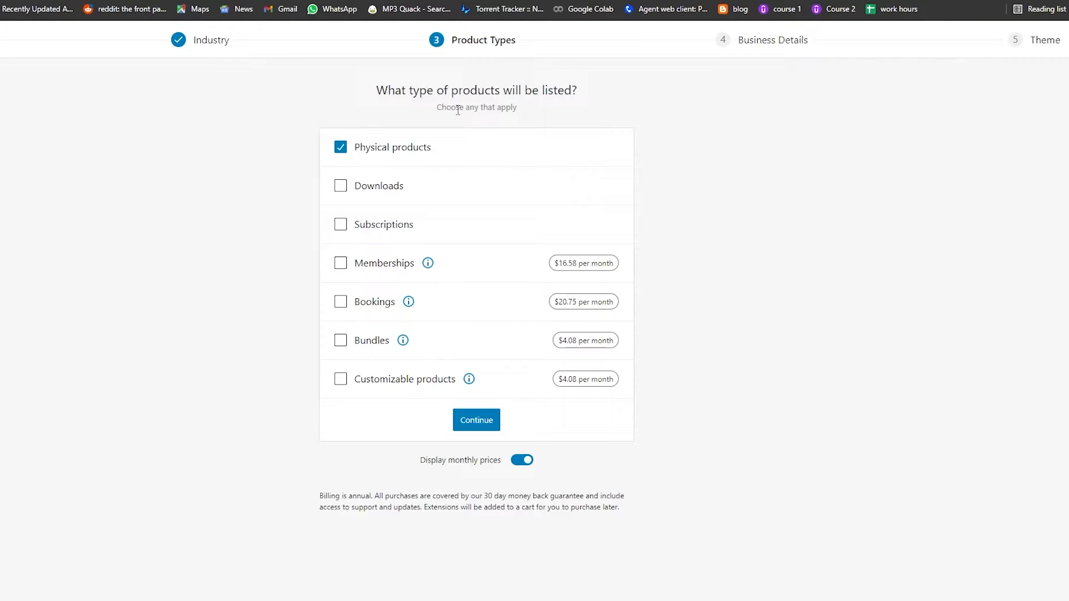
pyautogui.click(484, 425)
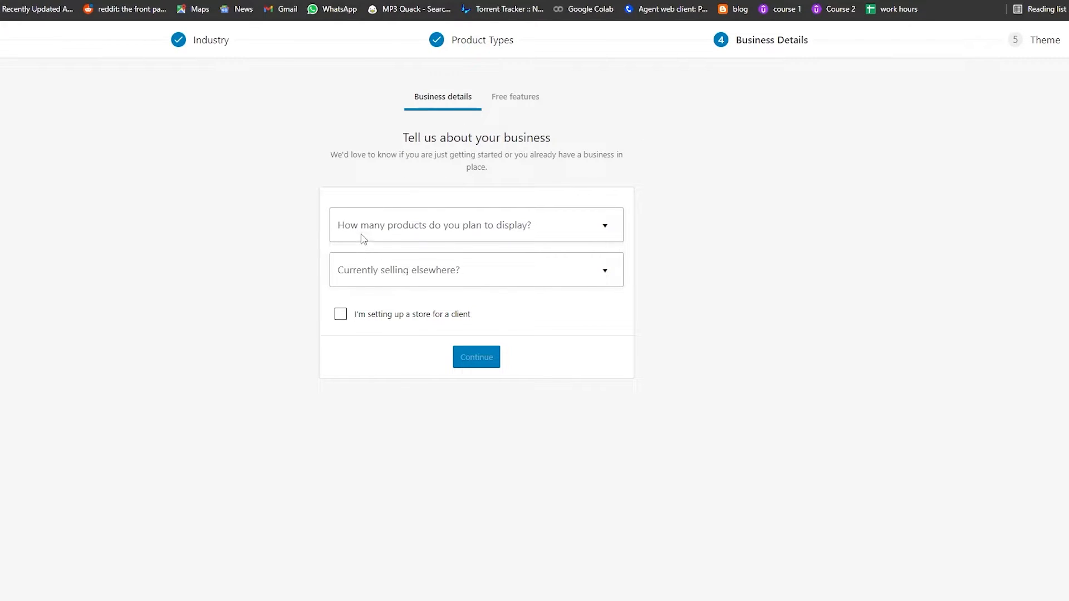
# Set planned products to I don't have any products yet and currently selling elsewhere to No
pyautogui.click(524, 229)
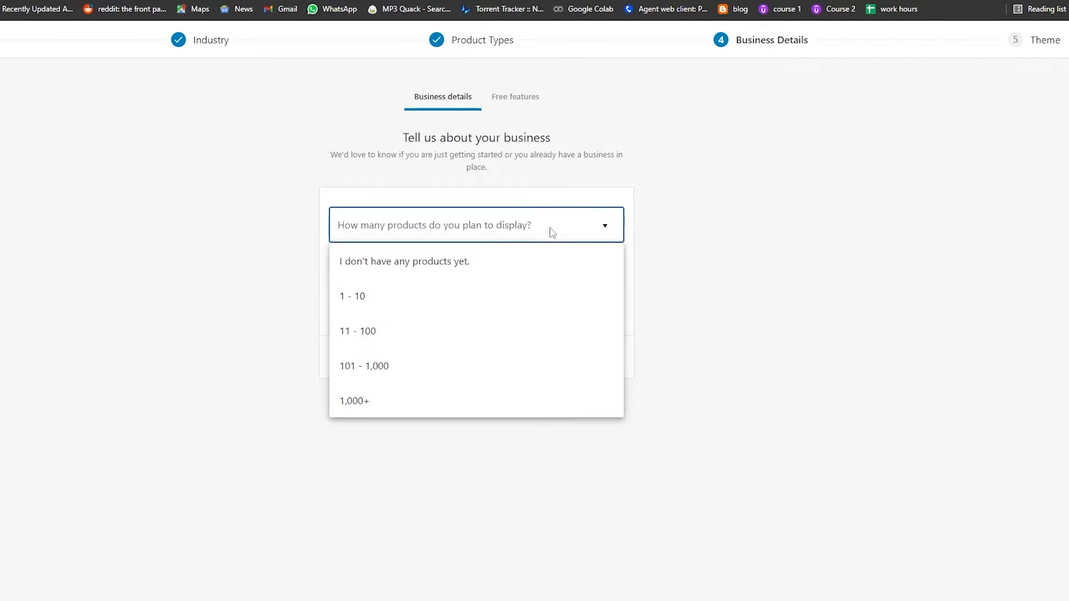
pyautogui.click(468, 267)
pyautogui.click(390, 280)
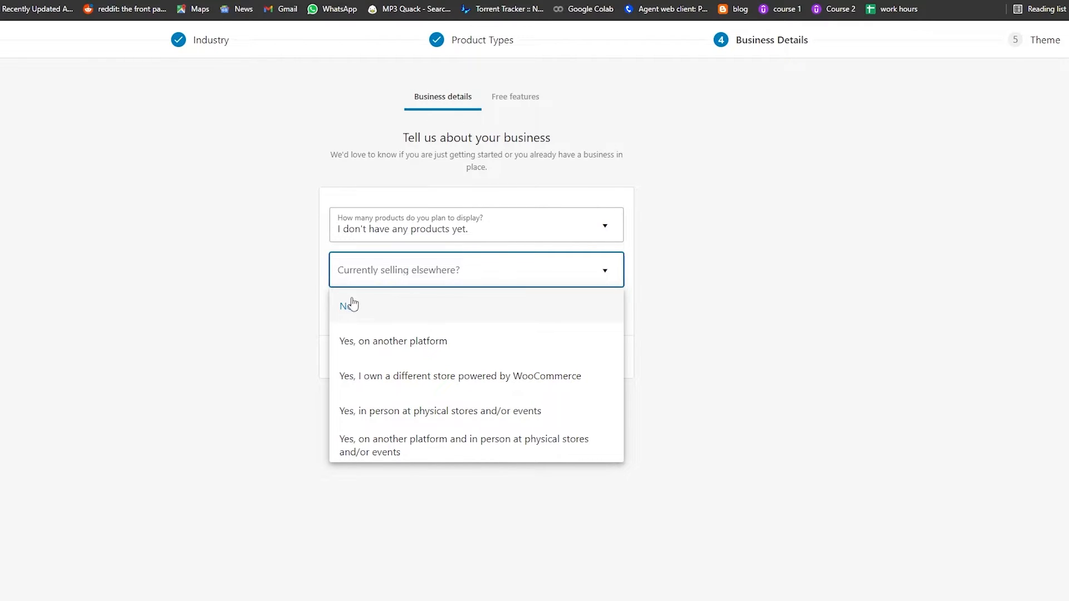
pyautogui.click(382, 308)
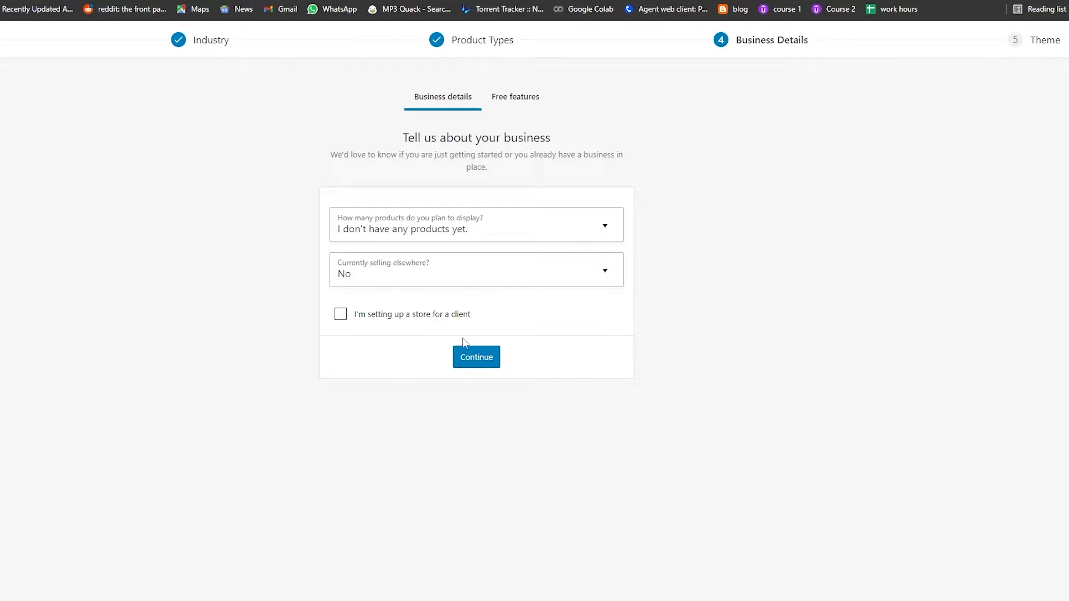
# Continue past business details with recommended business features, then browse themes and choose the free Storefront theme
pyautogui.click(470, 364)
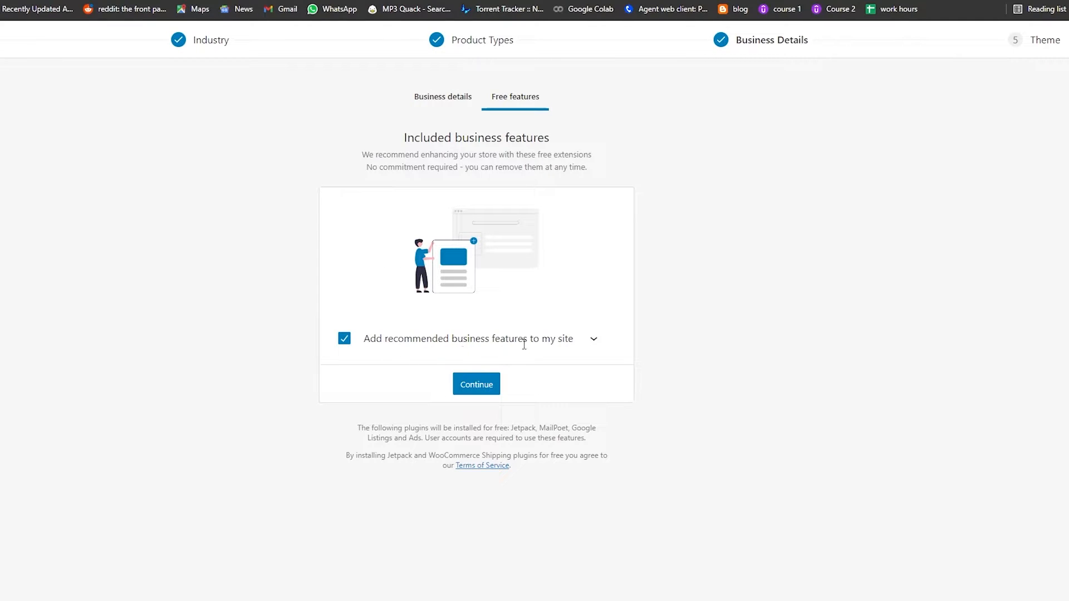
pyautogui.click(477, 385)
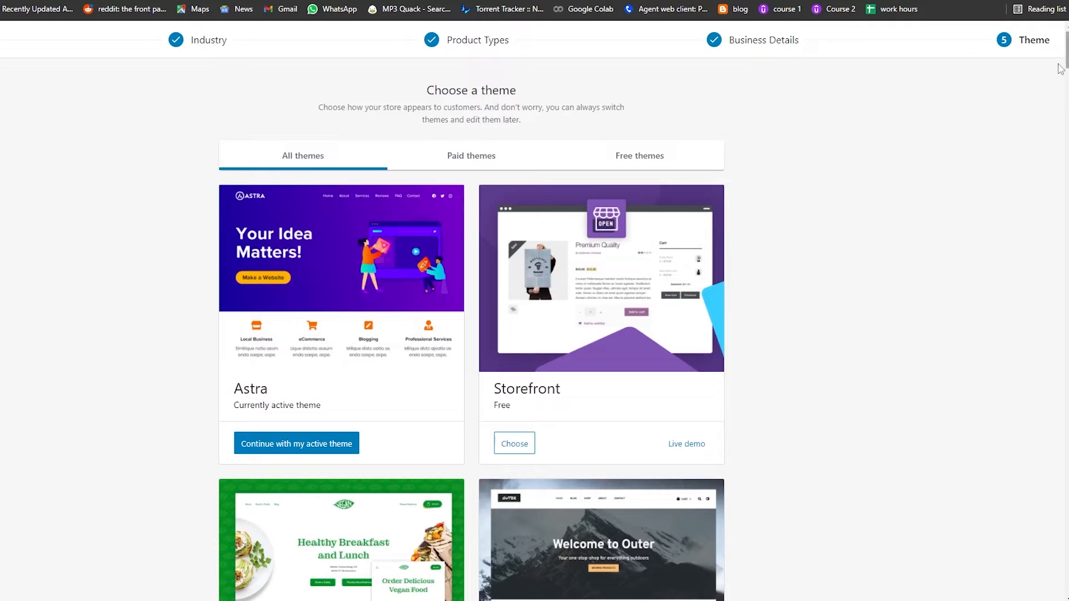
pyautogui.scroll(-1, 422, 143)
pyautogui.scroll(-3, 406, 203)
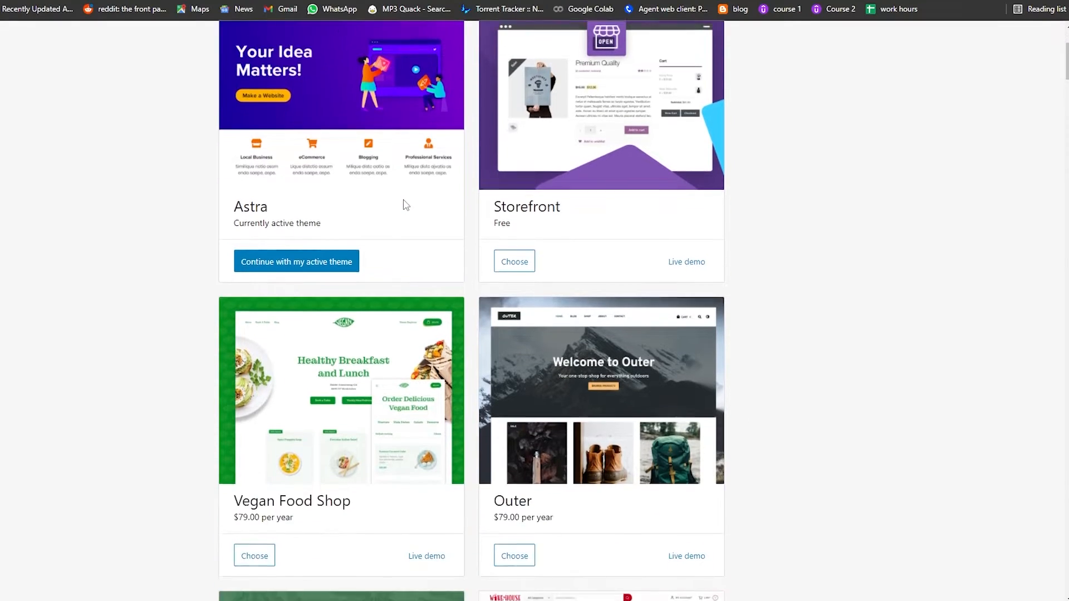
pyautogui.scroll(5, 420, 162)
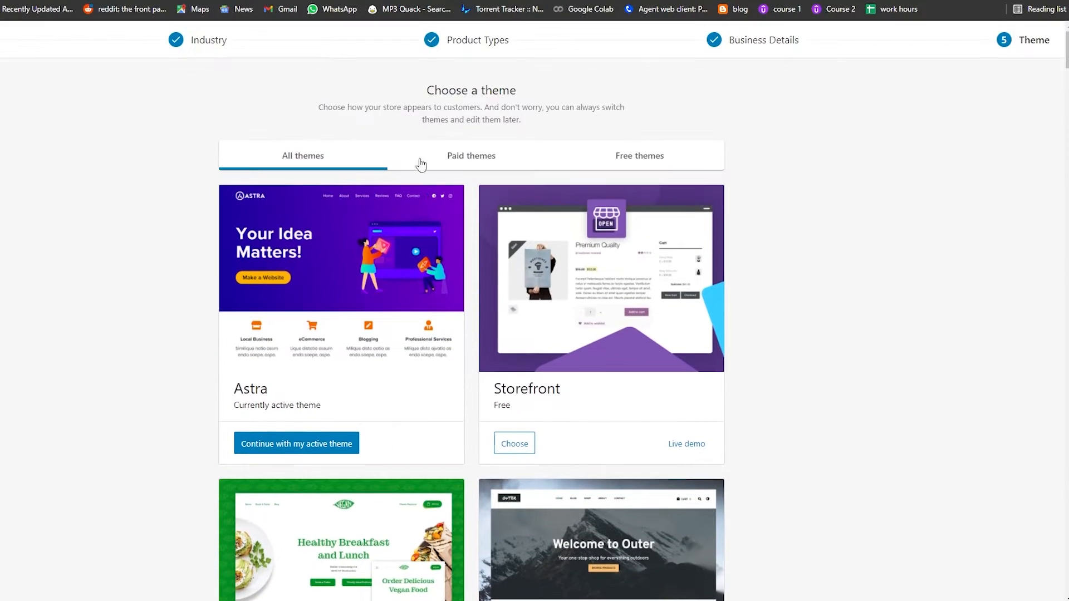
pyautogui.click(473, 165)
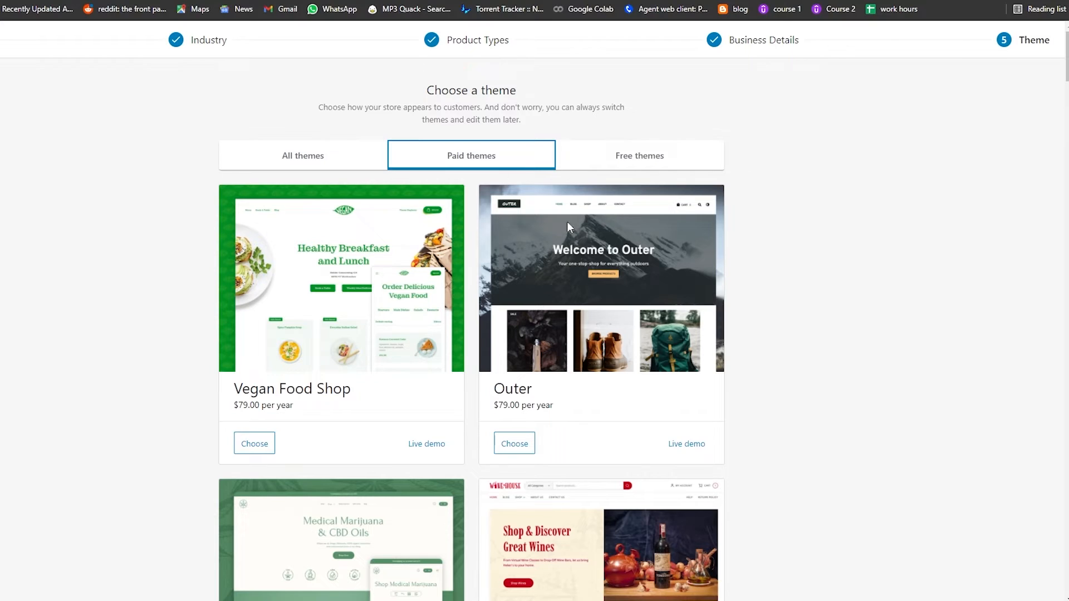
pyautogui.click(616, 160)
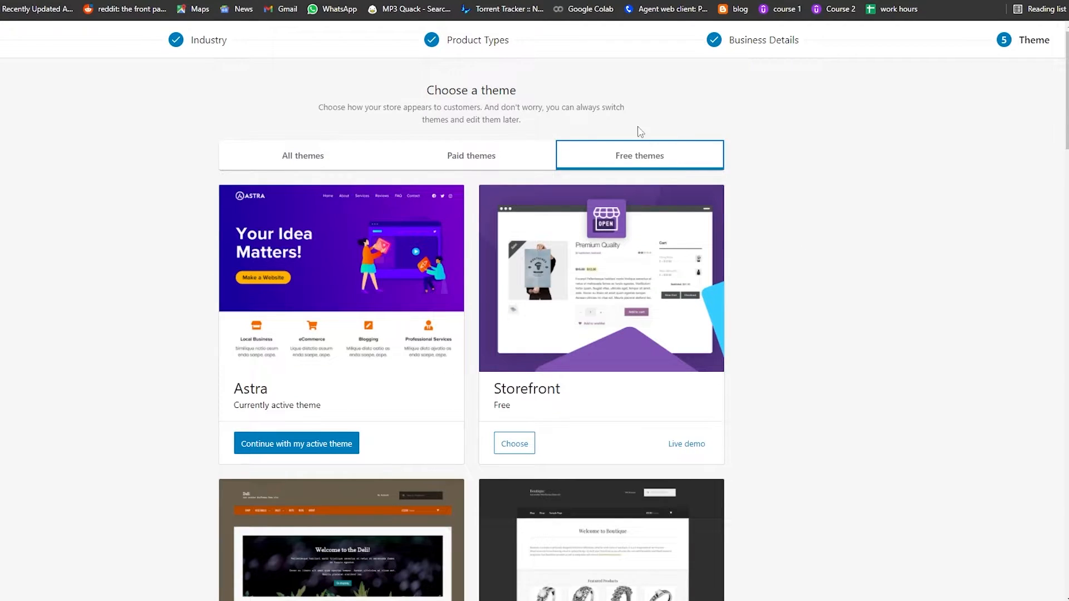
pyautogui.scroll(-1, 349, 284)
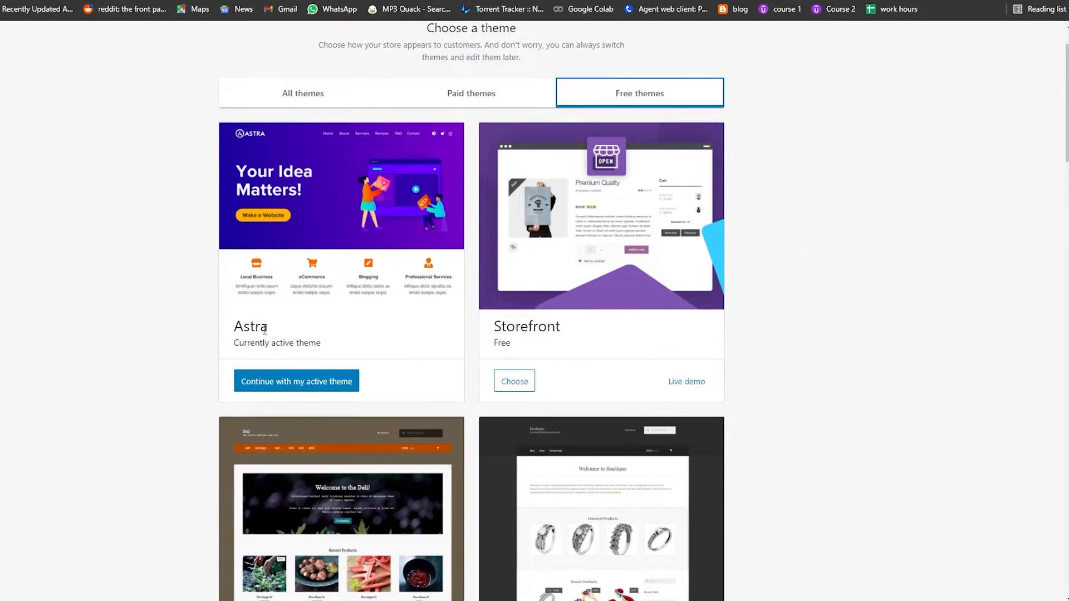
pyautogui.scroll(-4, 265, 329)
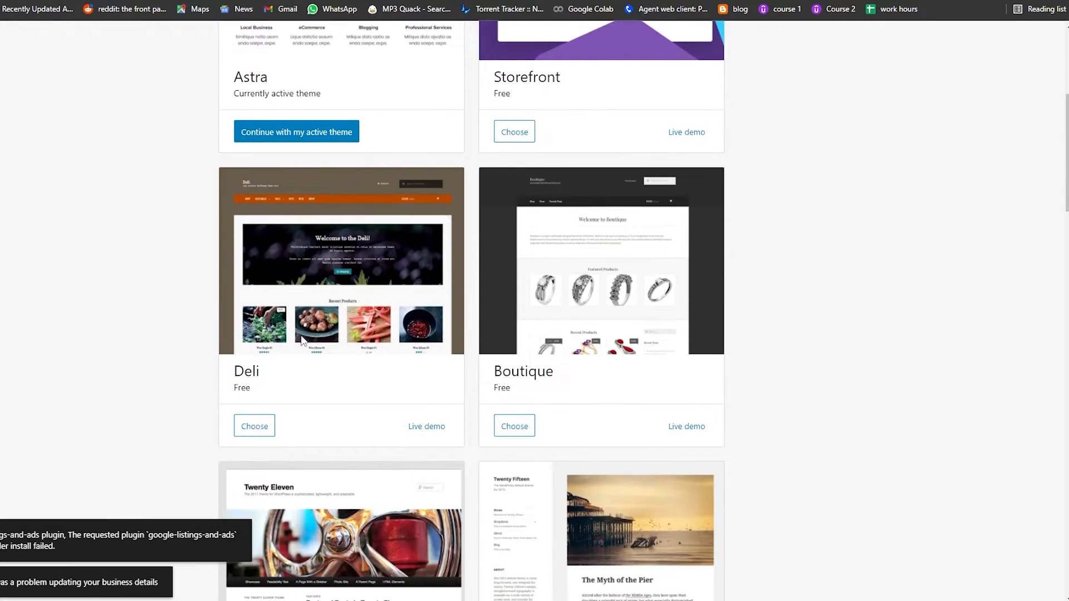
pyautogui.scroll(-5, 524, 374)
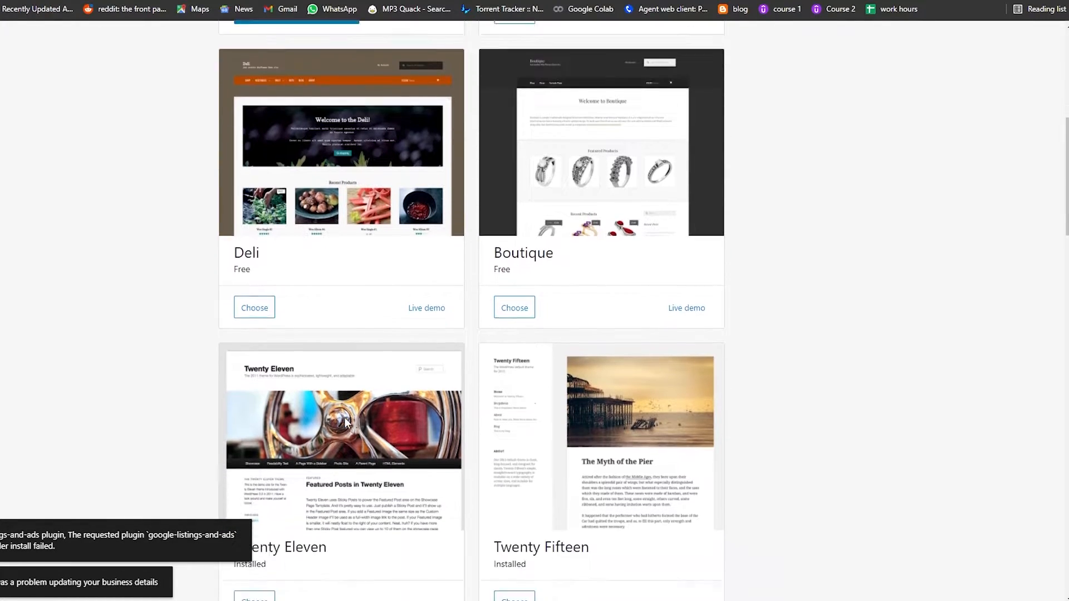
pyautogui.scroll(-10, 334, 474)
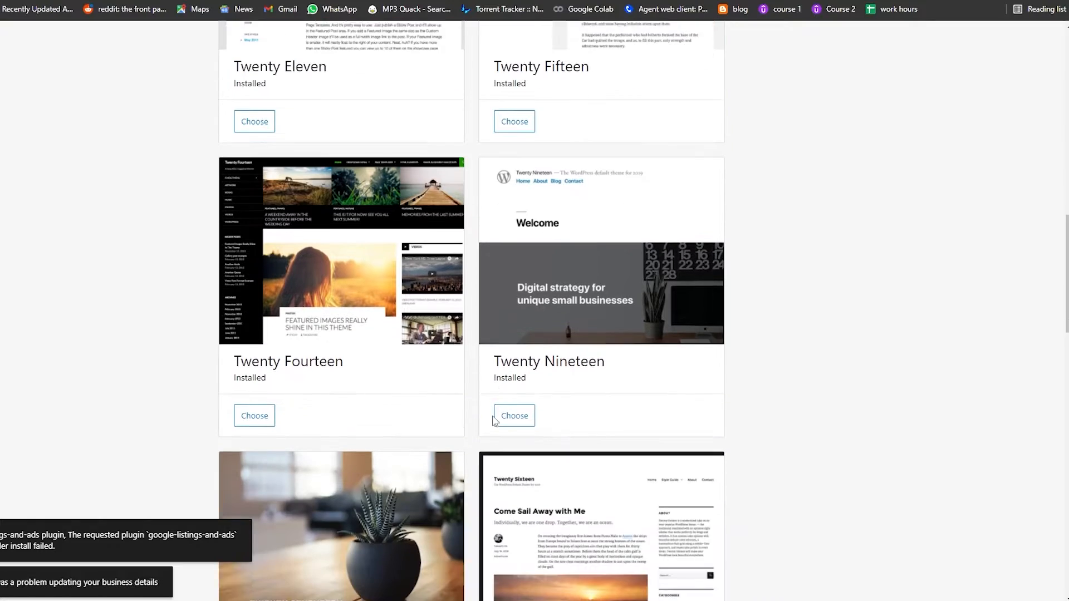
pyautogui.scroll(20, 462, 472)
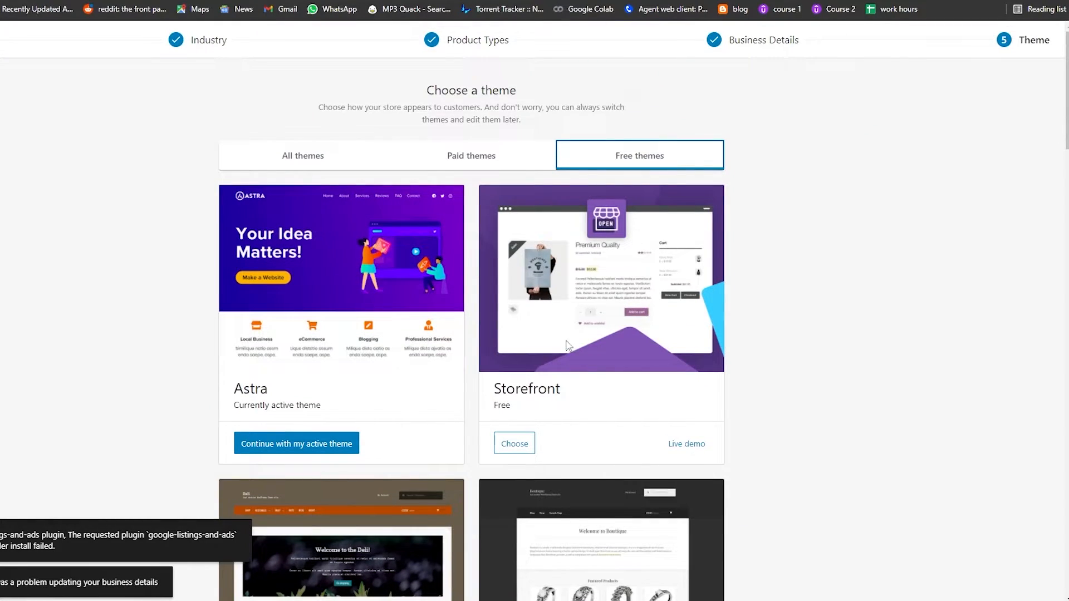
pyautogui.click(514, 444)
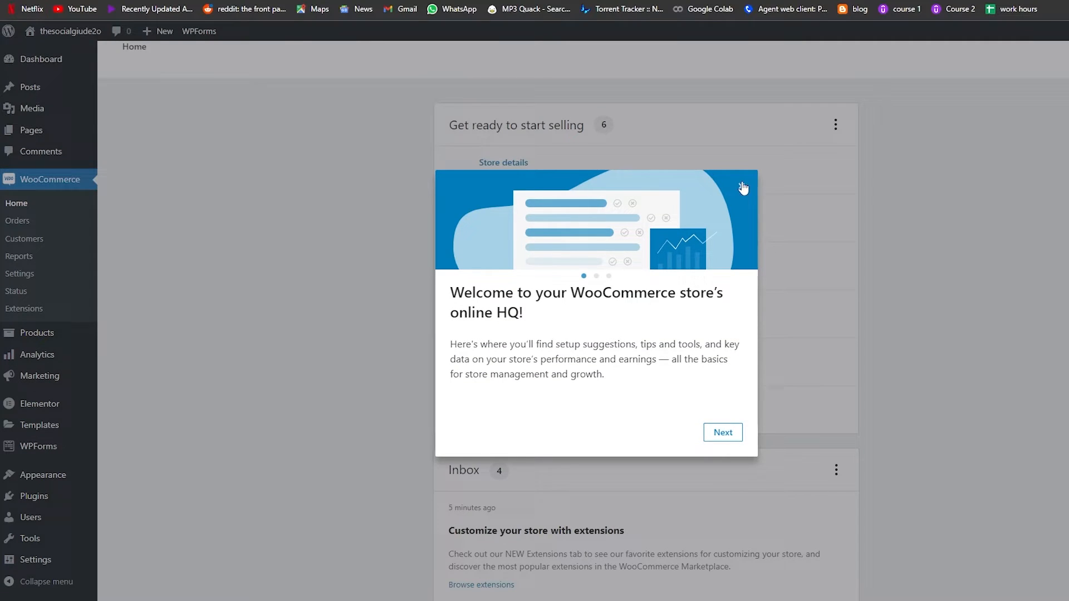
# Open the WooCommerce home and start adding a new product
pyautogui.click(742, 189)
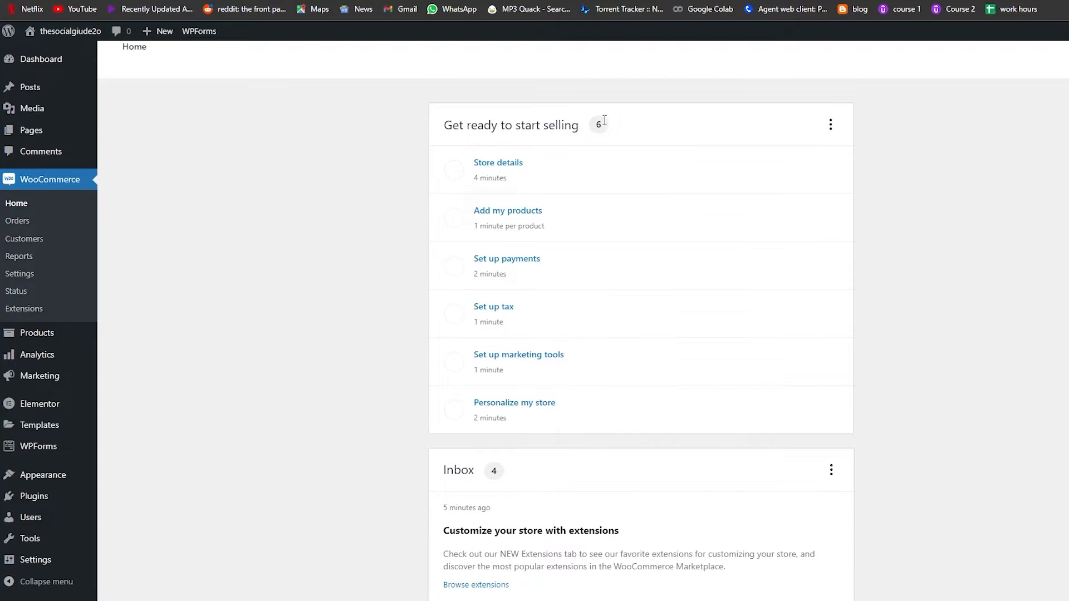
pyautogui.scroll(-5, 579, 345)
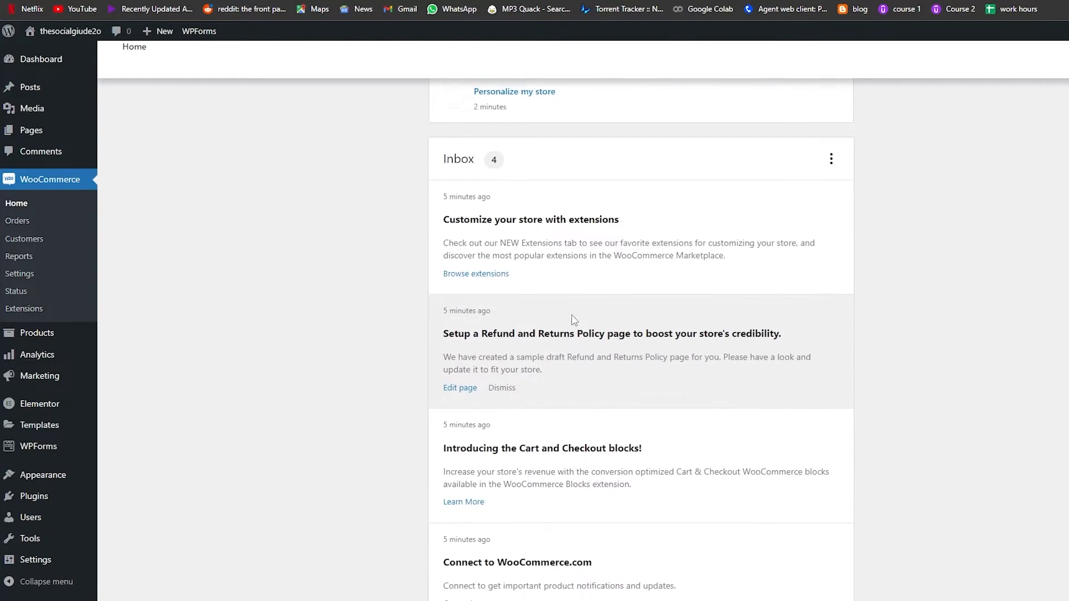
pyautogui.scroll(-4, 574, 319)
pyautogui.scroll(5, 579, 423)
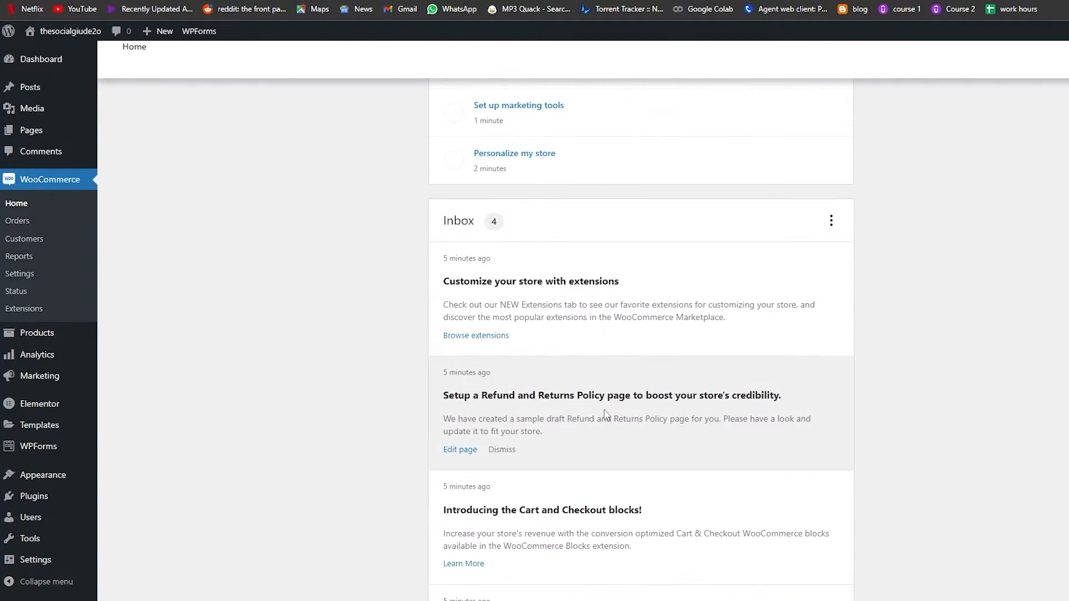
pyautogui.scroll(4, 582, 227)
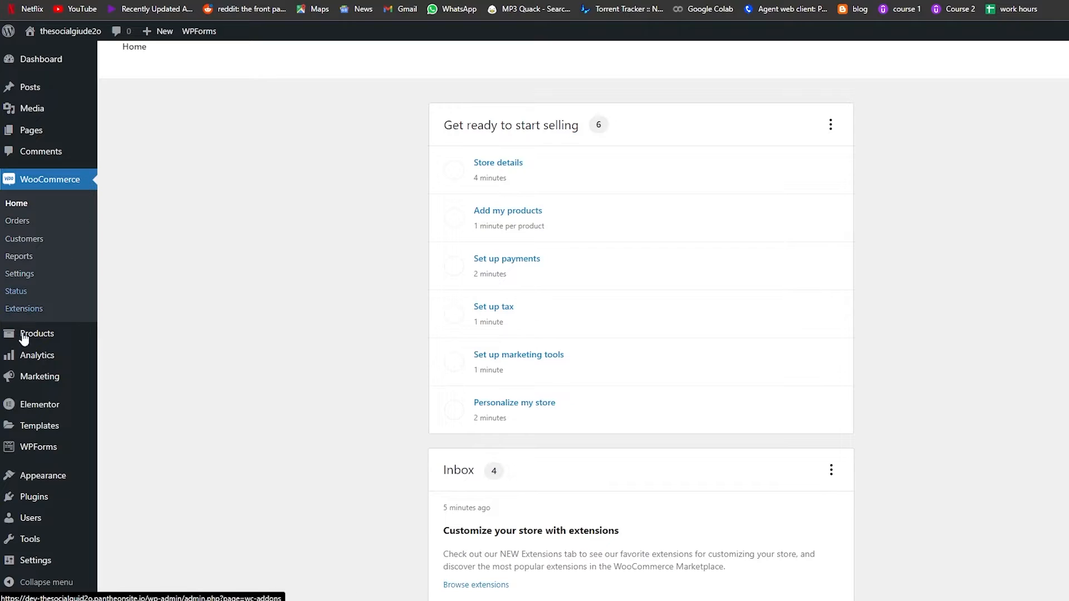
pyautogui.moveTo(51, 346)
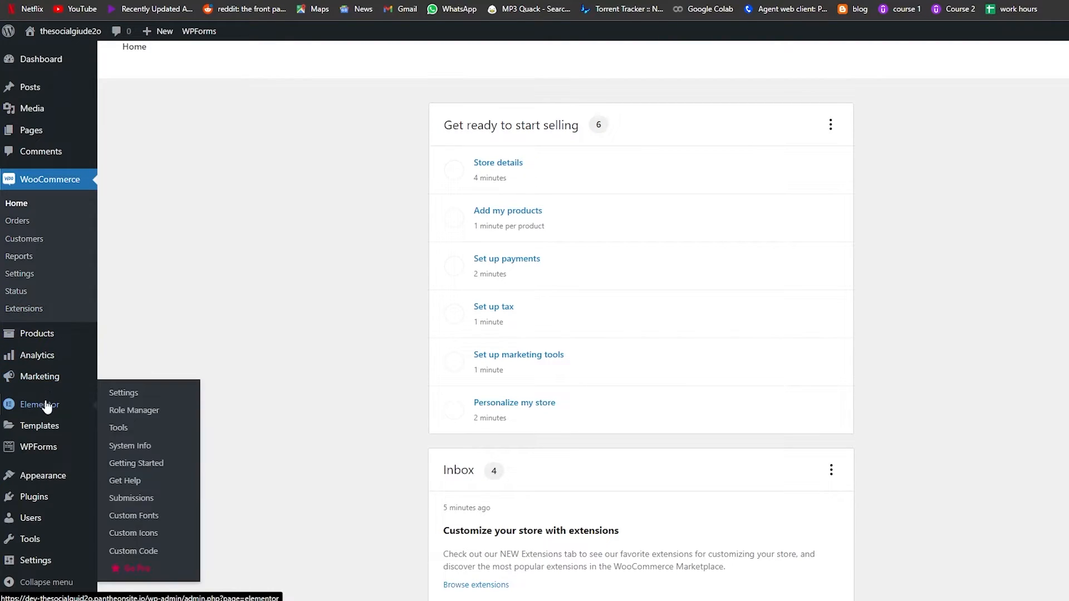
pyautogui.moveTo(44, 430)
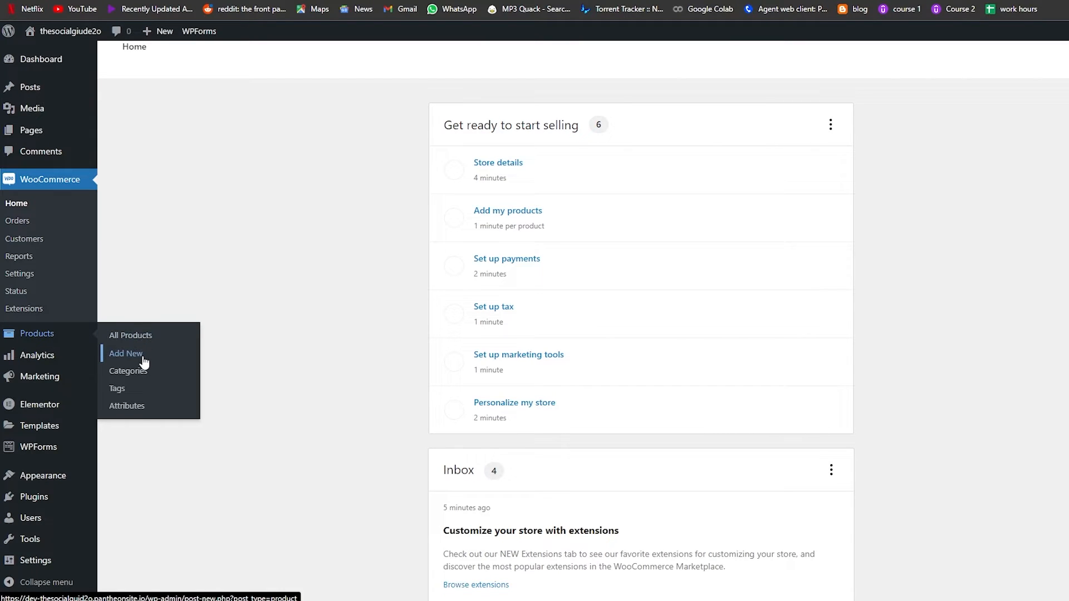
pyautogui.click(125, 354)
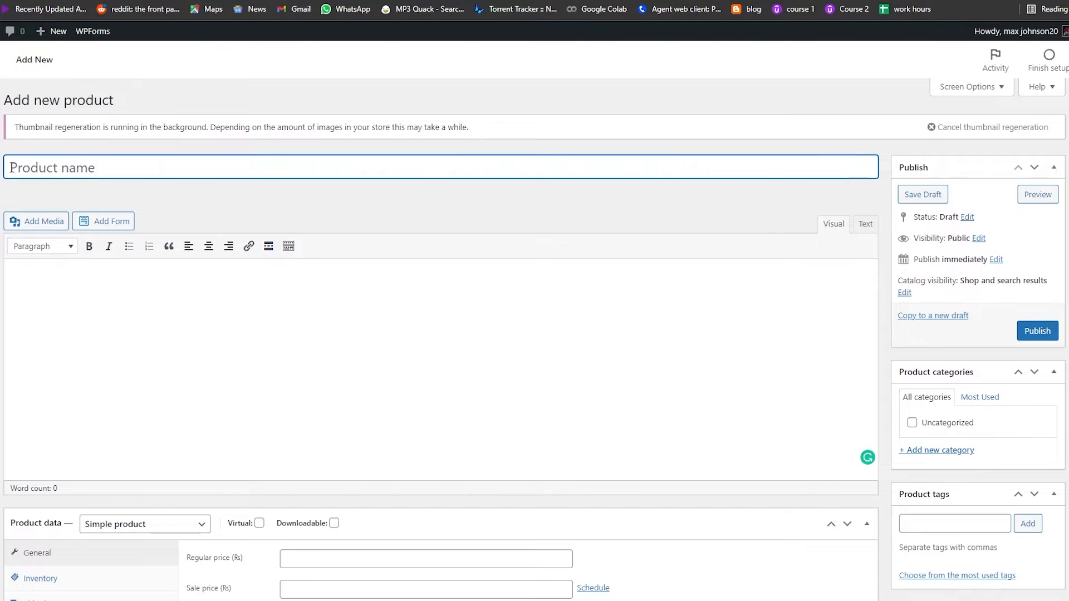
# Name the new product Red checked shirt
pyautogui.scroll(-5, 95, 241)
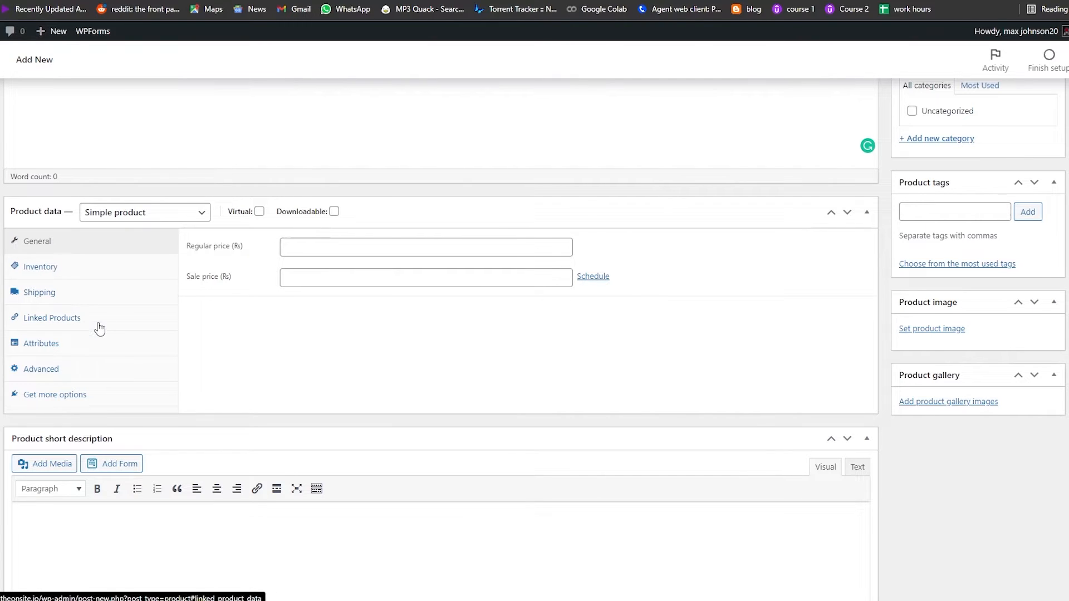
pyautogui.scroll(-2, 84, 367)
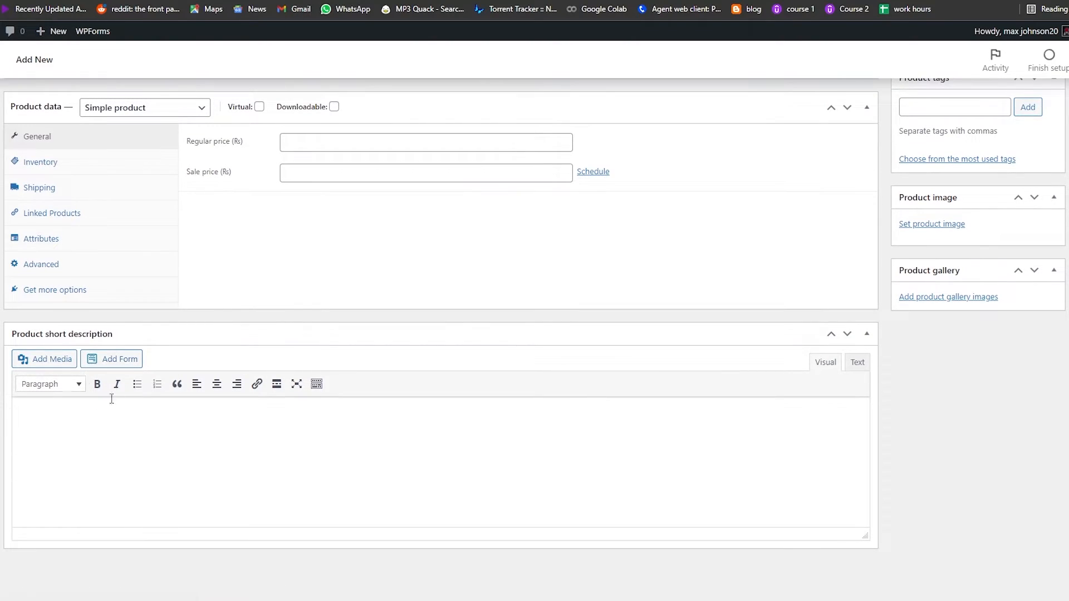
pyautogui.scroll(8, 159, 481)
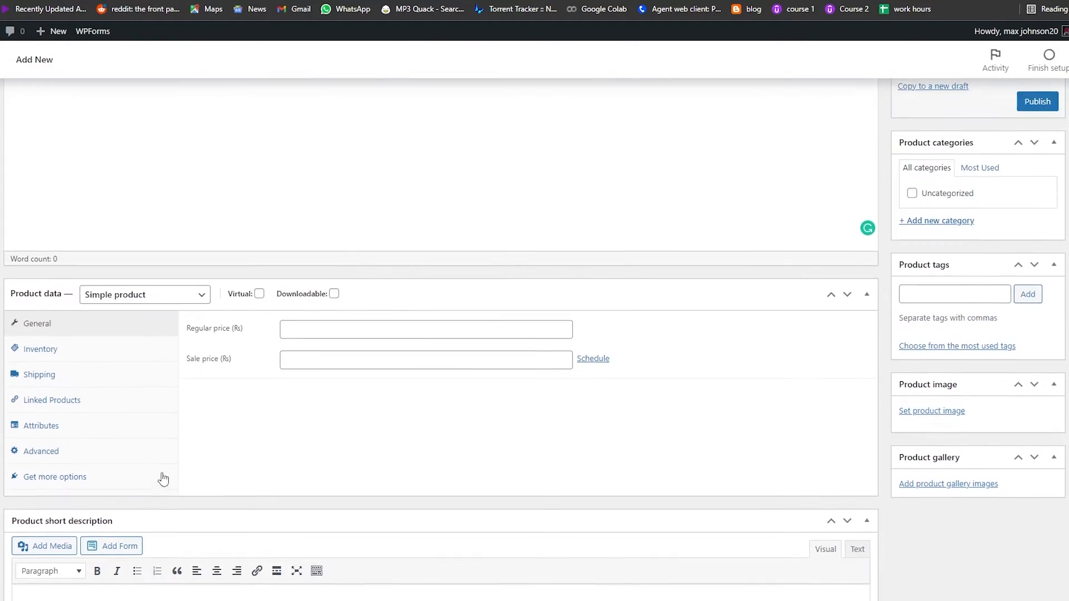
pyautogui.click(95, 177)
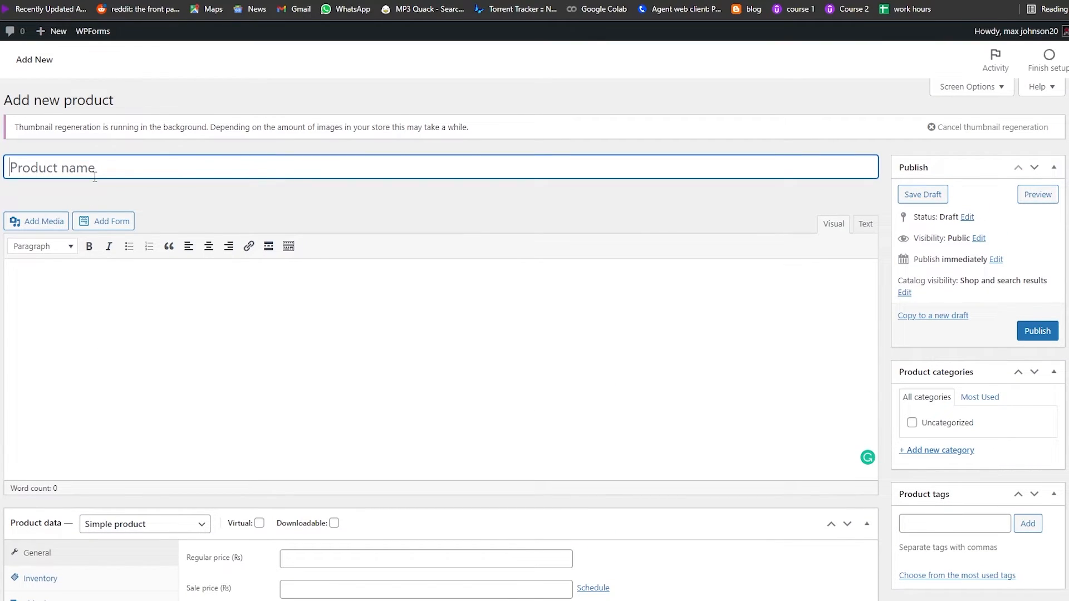
pyautogui.write('Red checked shirt')
# Enter the product description It's the most comfiest shirt ever
pyautogui.click(129, 311)
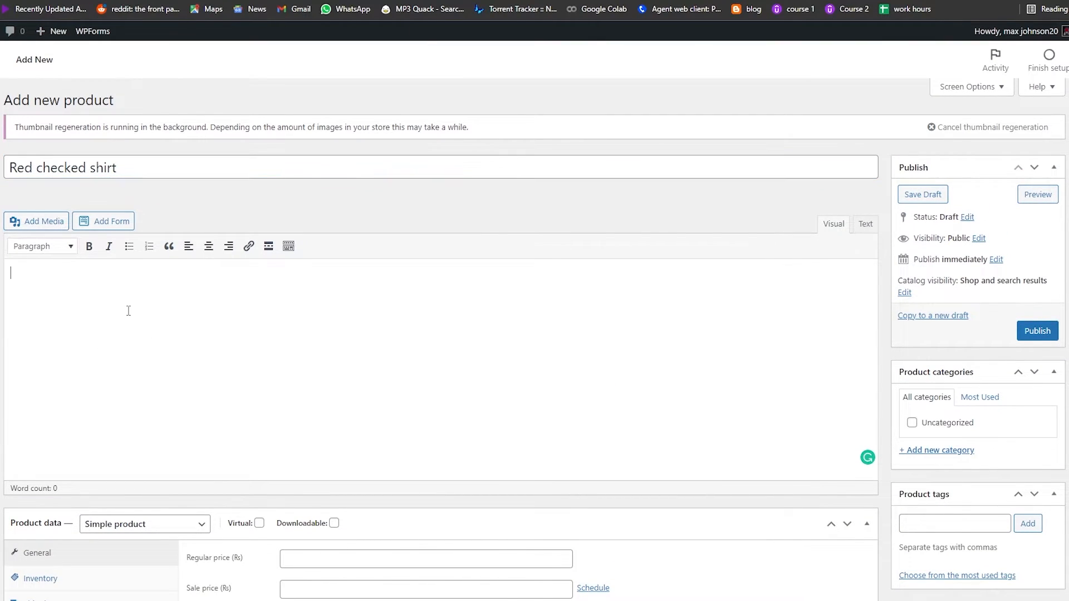
pyautogui.write("It's the mos")
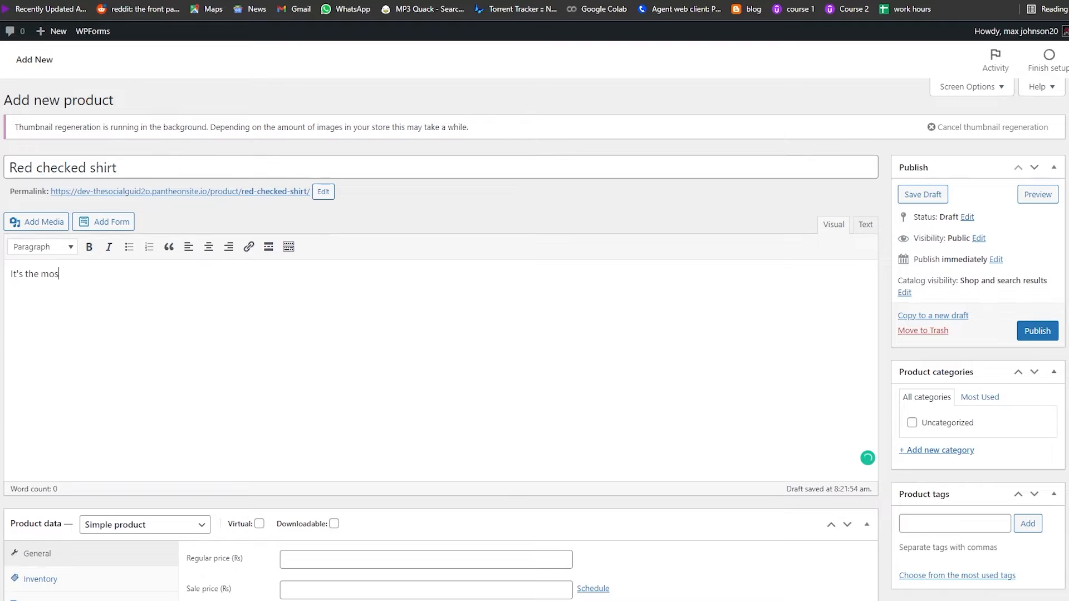
pyautogui.write('t comfiest shirt')
# Set the product short description to It's super comfy
pyautogui.scroll(-7, 206, 450)
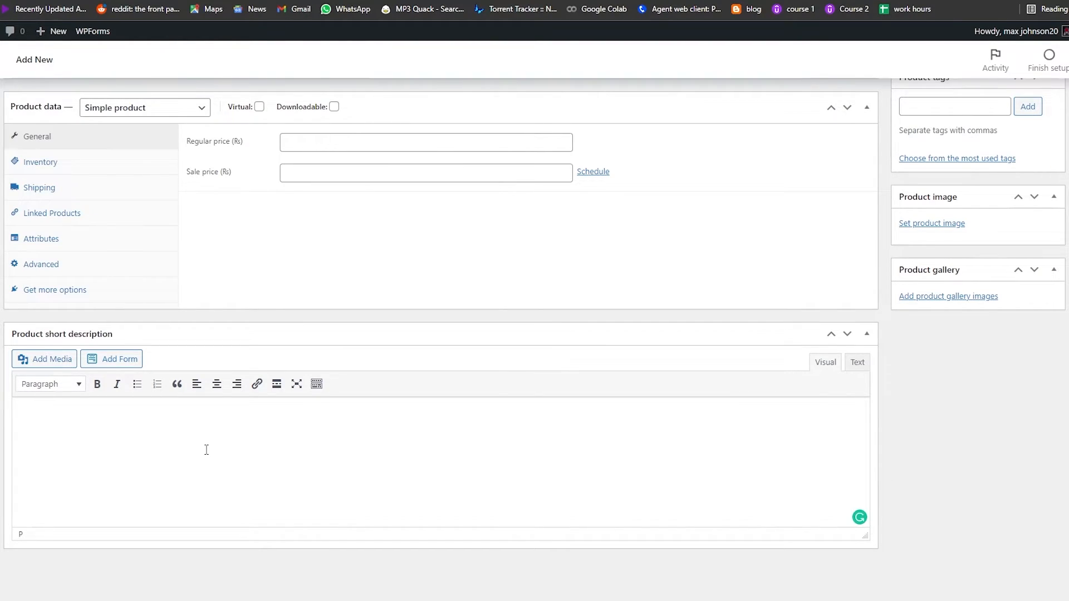
pyautogui.write("'s super comfy")
# Set the regular price to 14.99 and the sale price to 10.99
pyautogui.scroll(2, 211, 434)
pyautogui.click(315, 267)
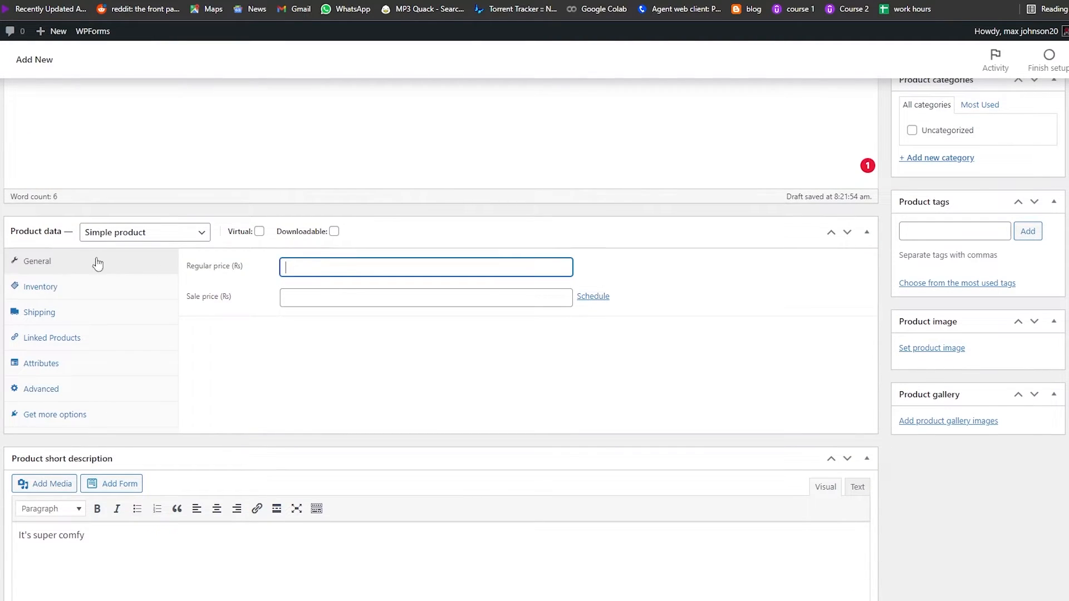
pyautogui.scroll(1, 217, 374)
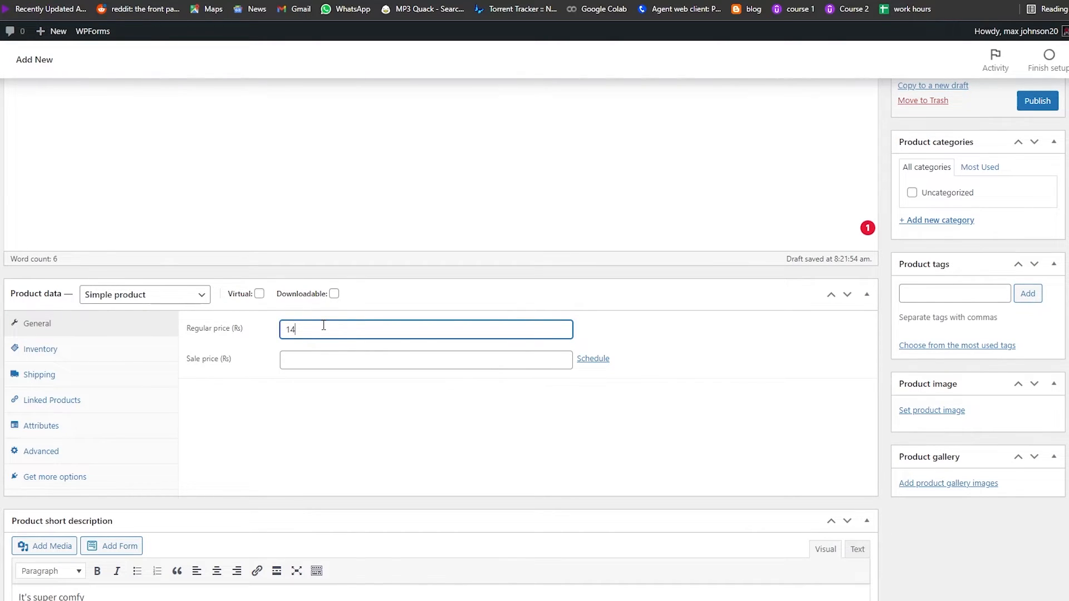
pyautogui.click(329, 361)
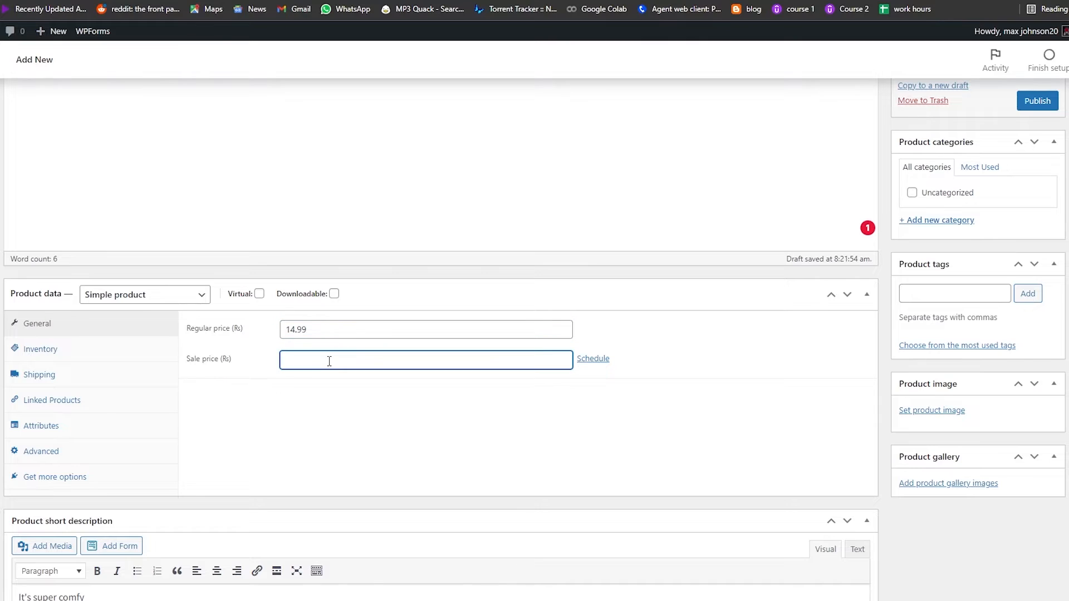
pyautogui.write('10.99')
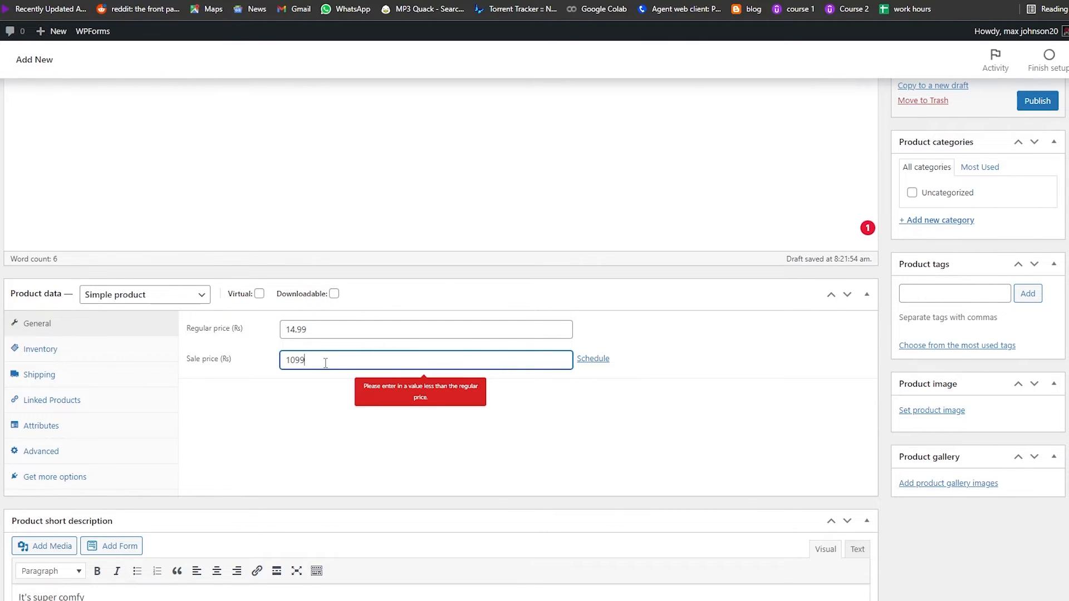
pyautogui.click(464, 420)
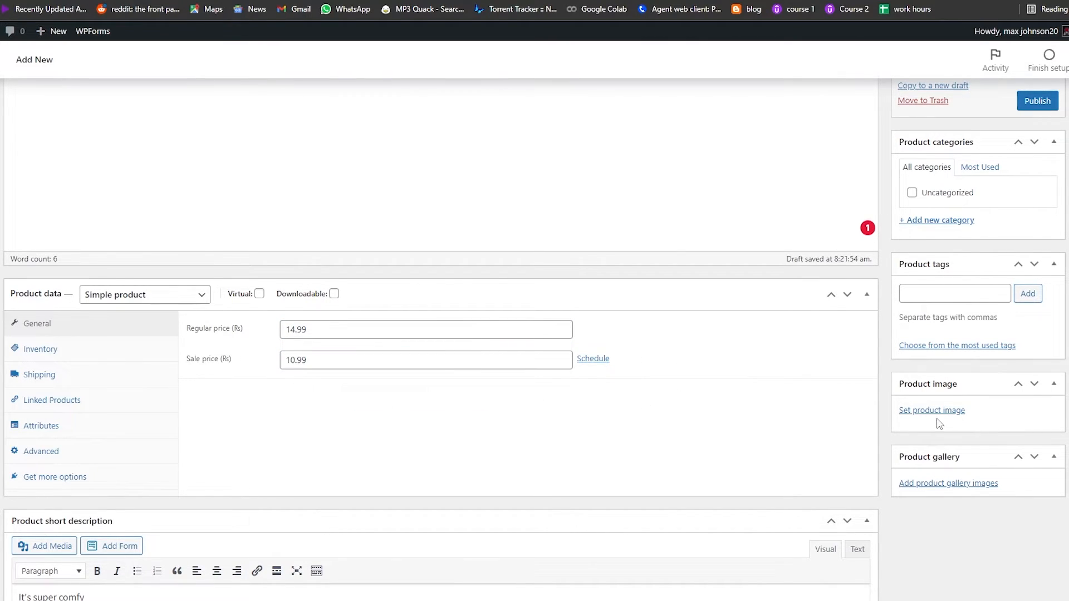
# Upload the Red checked shirt image file from the computer and set it as the product image
pyautogui.scroll(5, 939, 425)
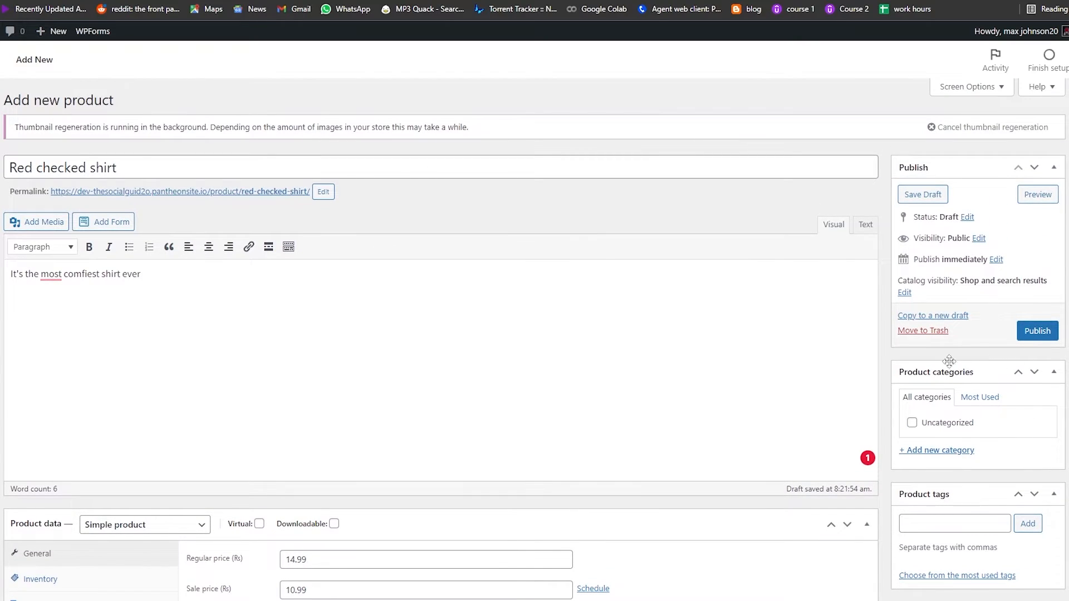
pyautogui.scroll(-7, 1015, 394)
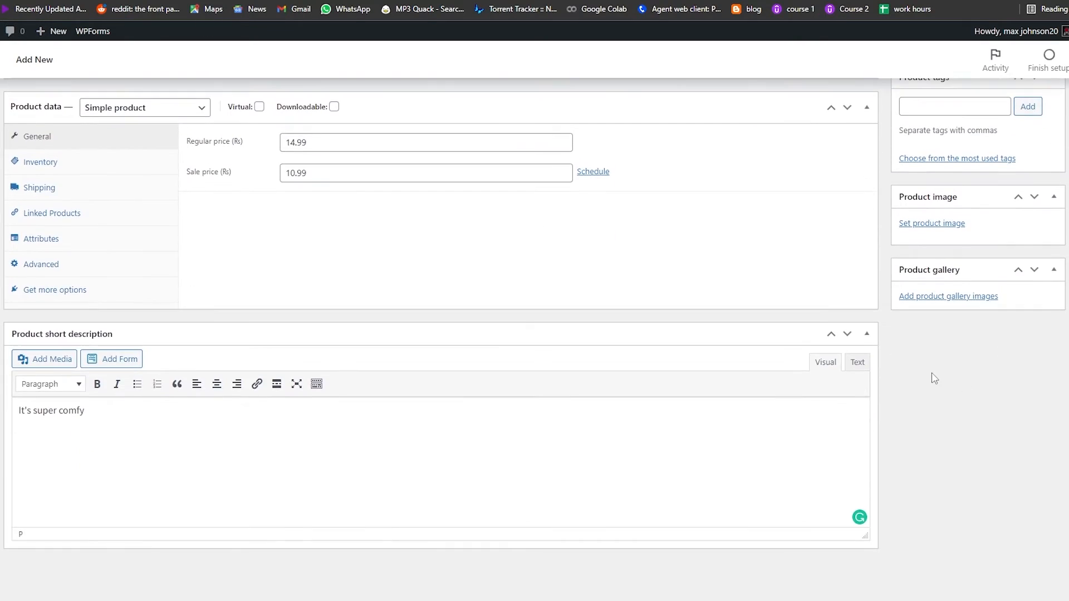
pyautogui.scroll(2, 930, 375)
pyautogui.click(913, 350)
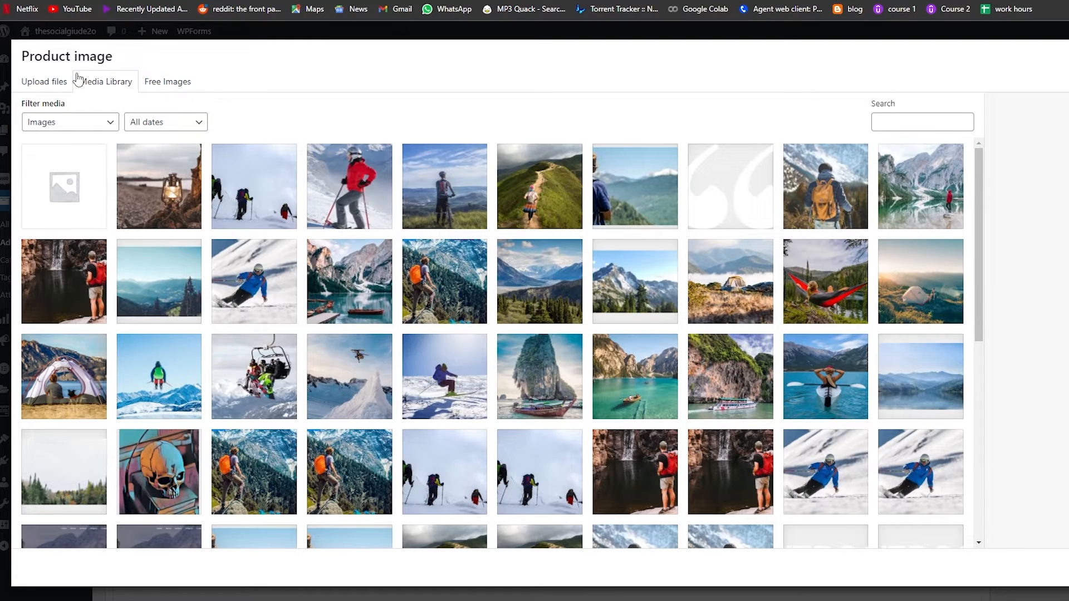
pyautogui.click(28, 81)
pyautogui.click(591, 296)
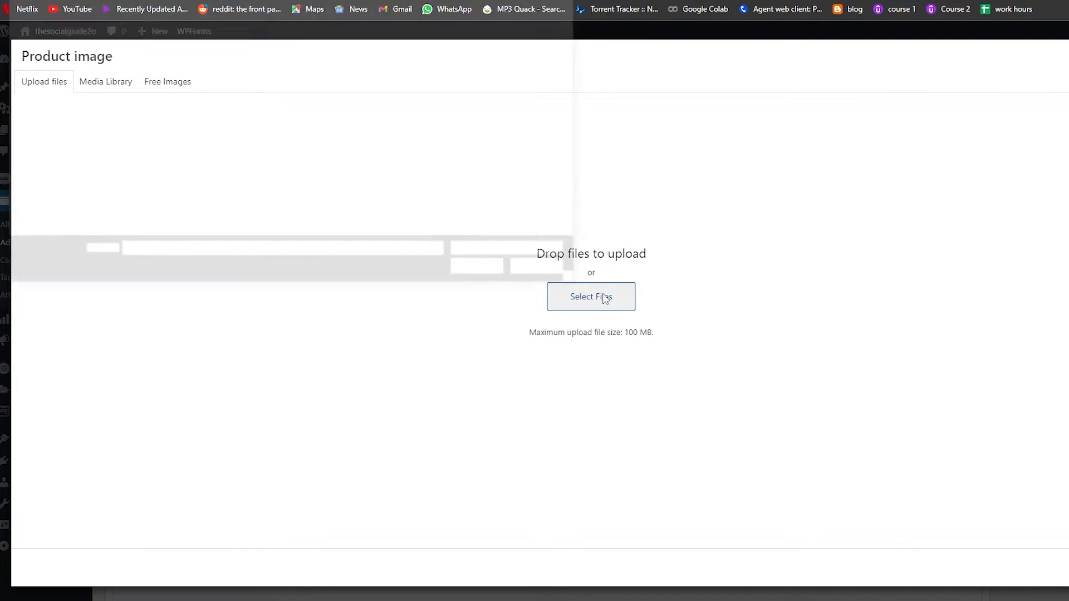
pyautogui.doubleClick(206, 58)
pyautogui.click(140, 71)
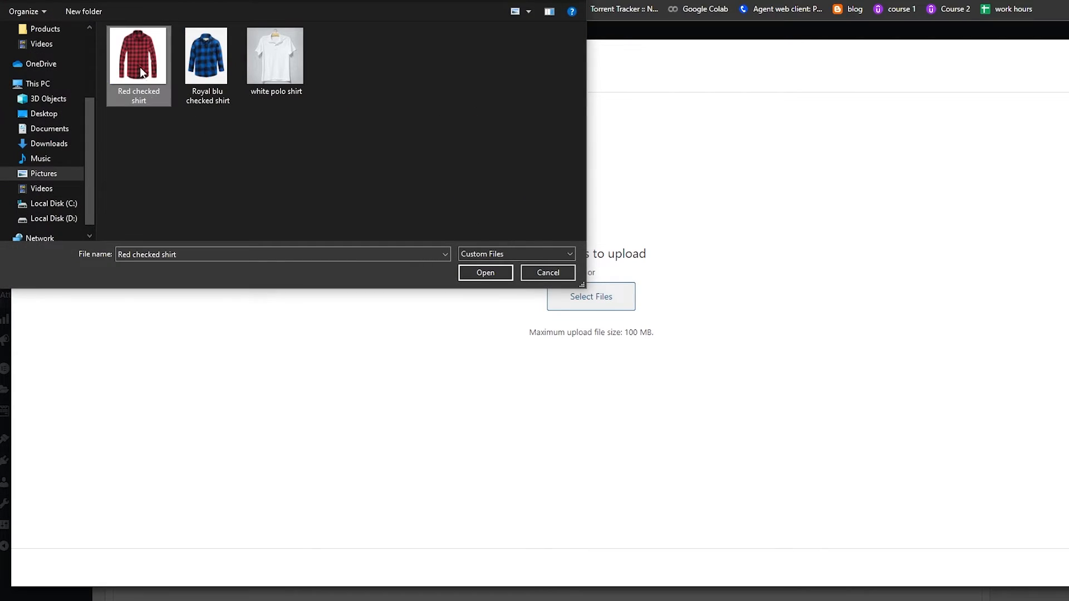
pyautogui.click(471, 277)
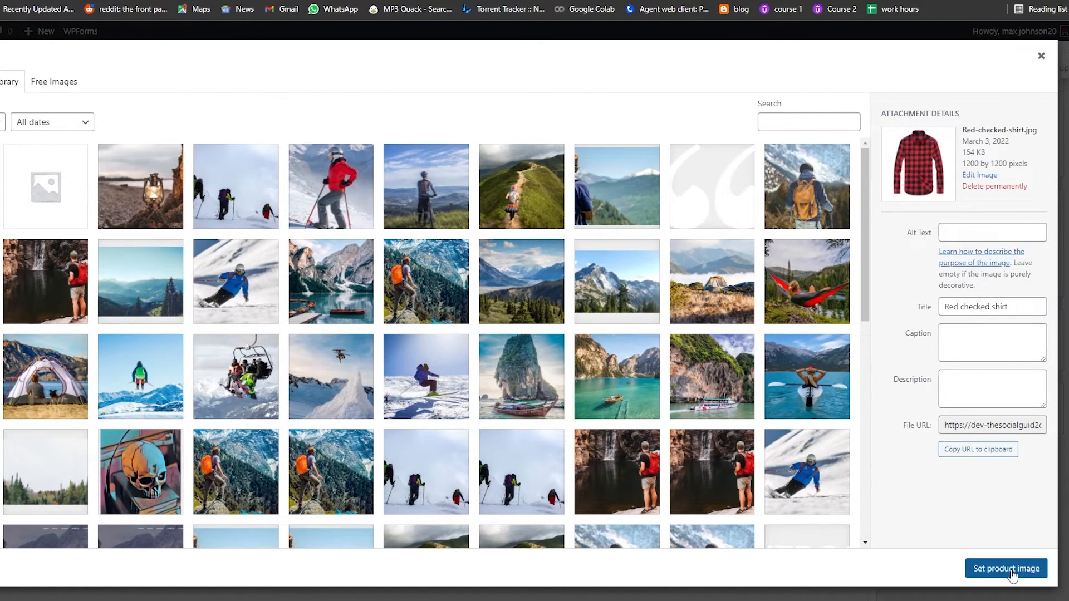
pyautogui.click(1006, 569)
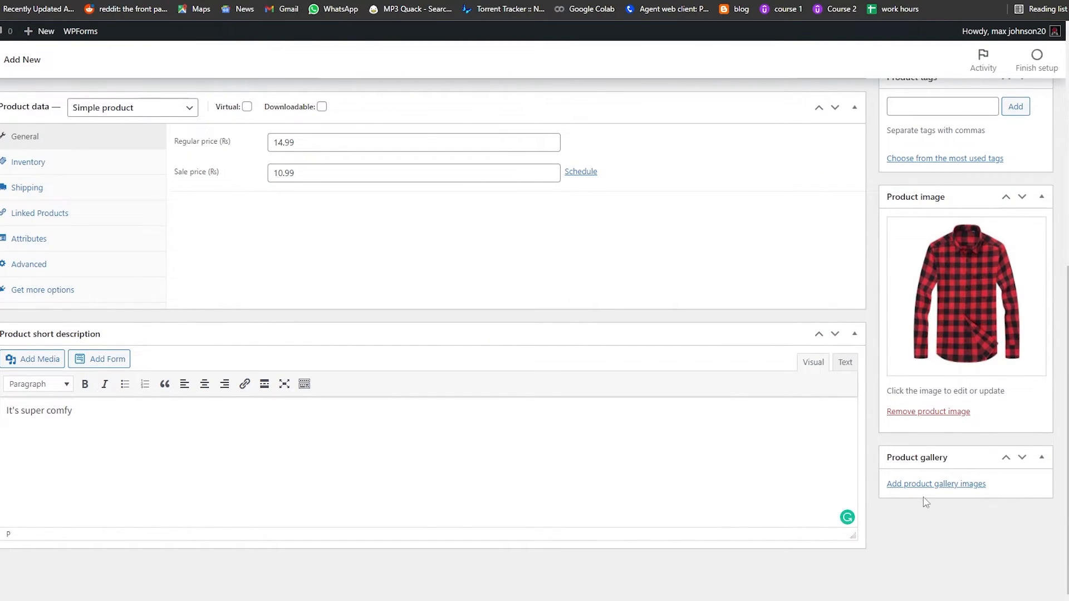
# Publish the Red checked shirt product
pyautogui.scroll(8, 947, 446)
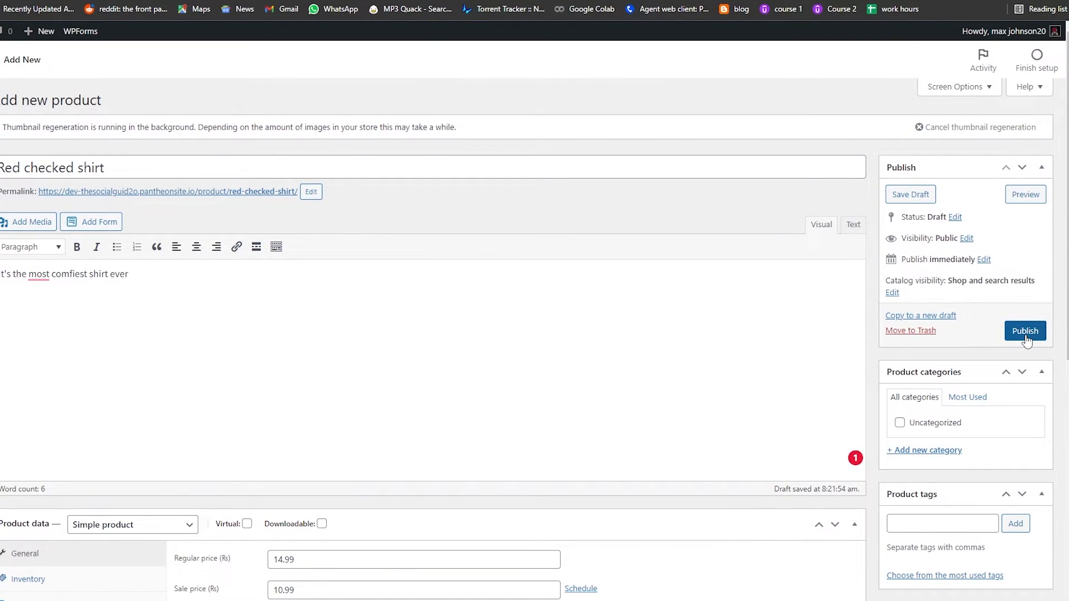
pyautogui.click(1026, 334)
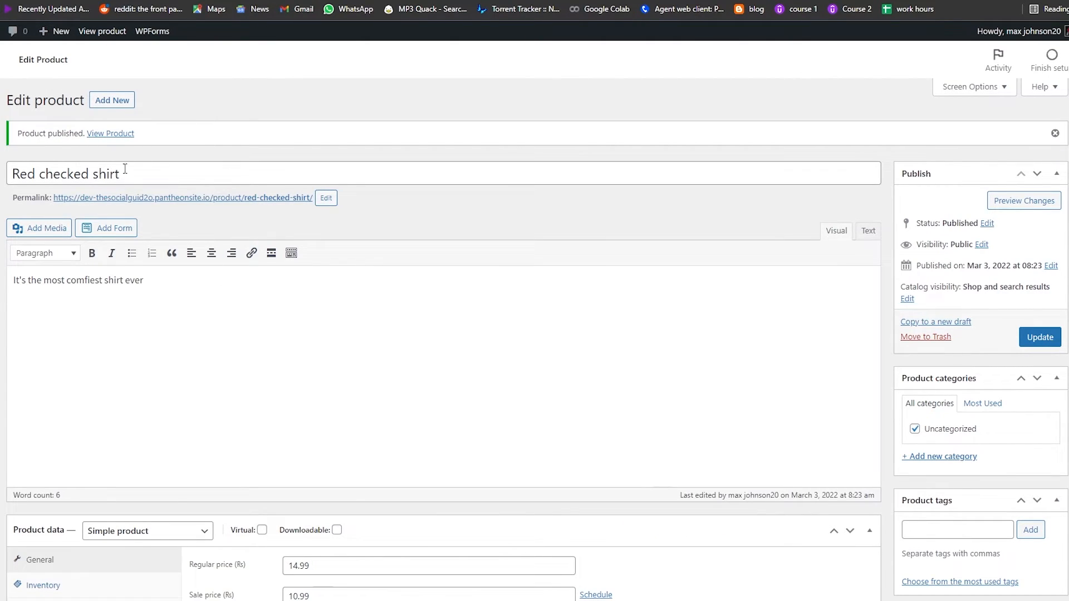
pyautogui.scroll(-8, 534, 334)
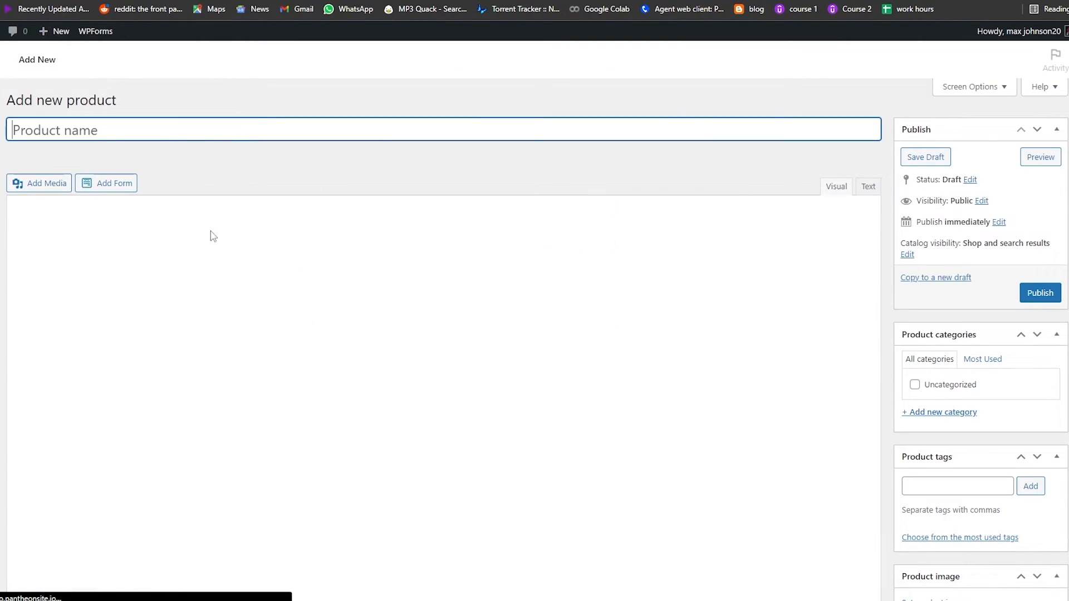
pyautogui.scroll(-2, 485, 292)
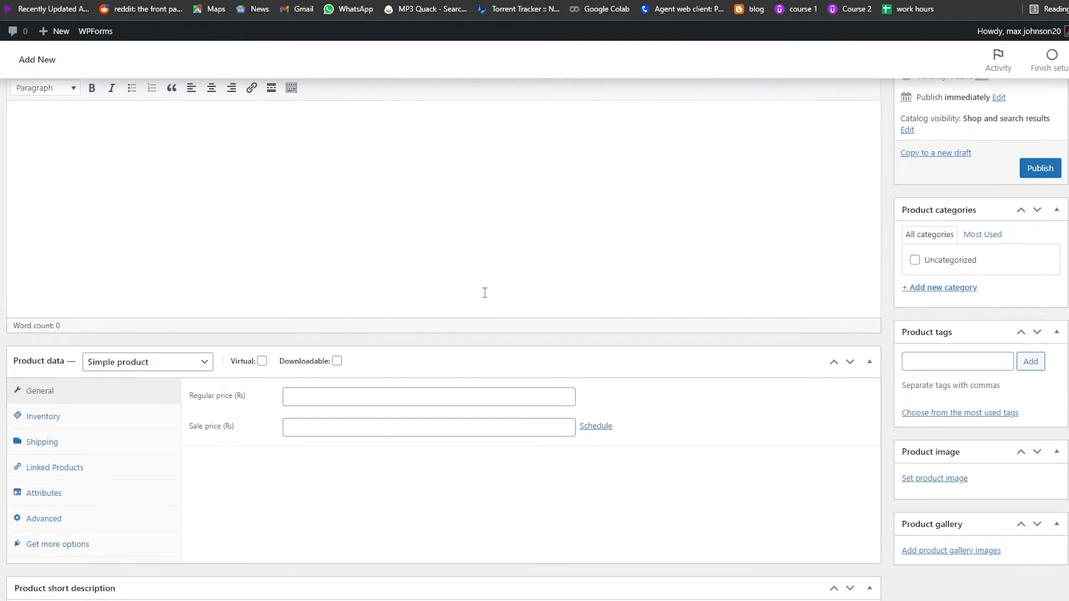
pyautogui.scroll(3, 440, 297)
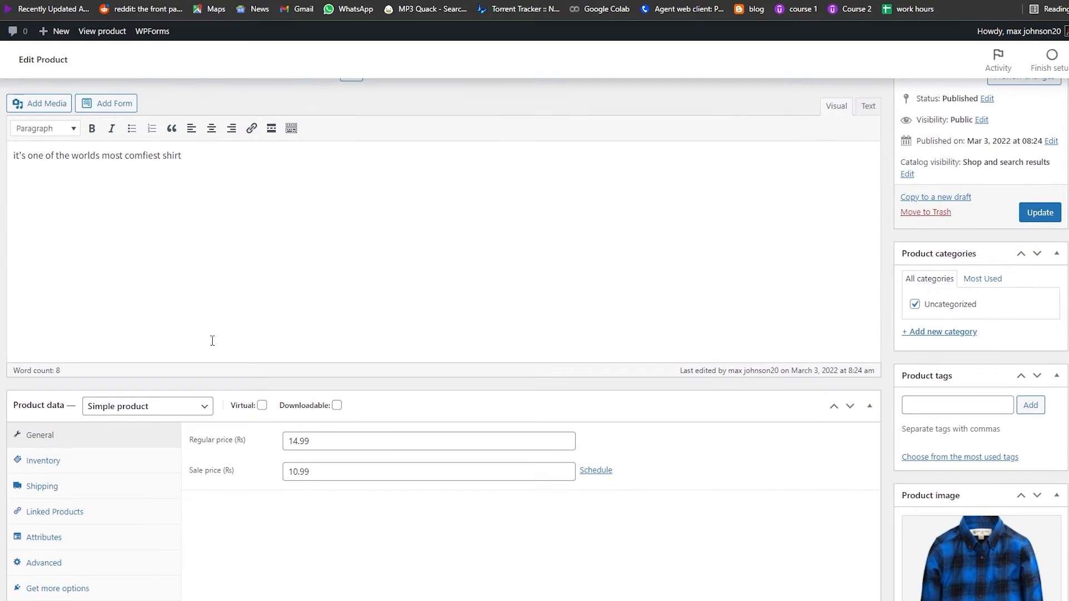
pyautogui.scroll(-1, 222, 339)
pyautogui.scroll(3, 145, 368)
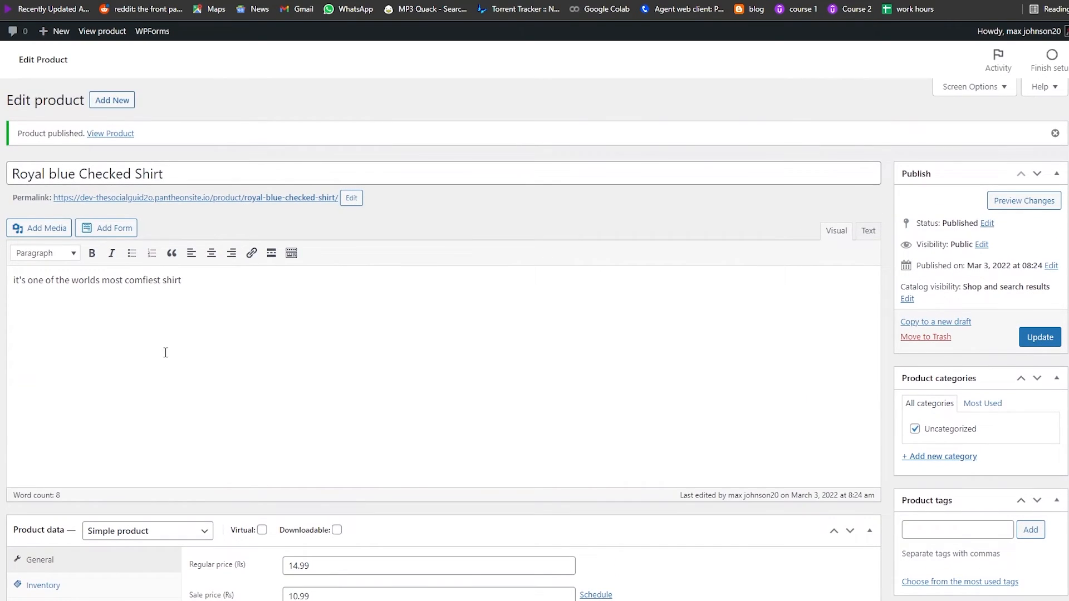
# View the published Royal blue Checked Shirt product page on the storefront and scroll through its details and related products
pyautogui.click(108, 134)
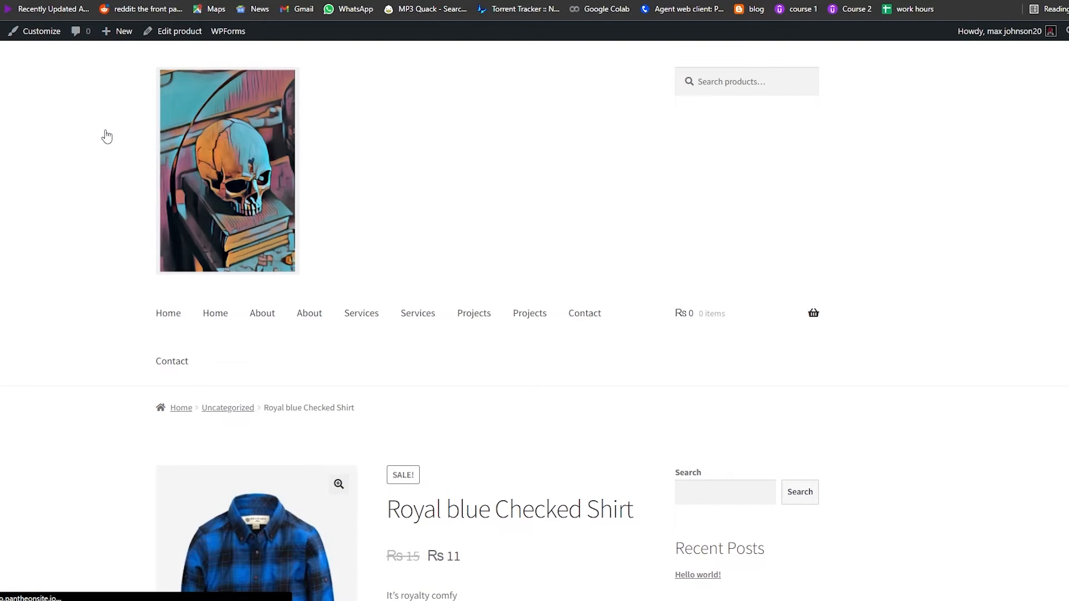
pyautogui.scroll(-6, 107, 208)
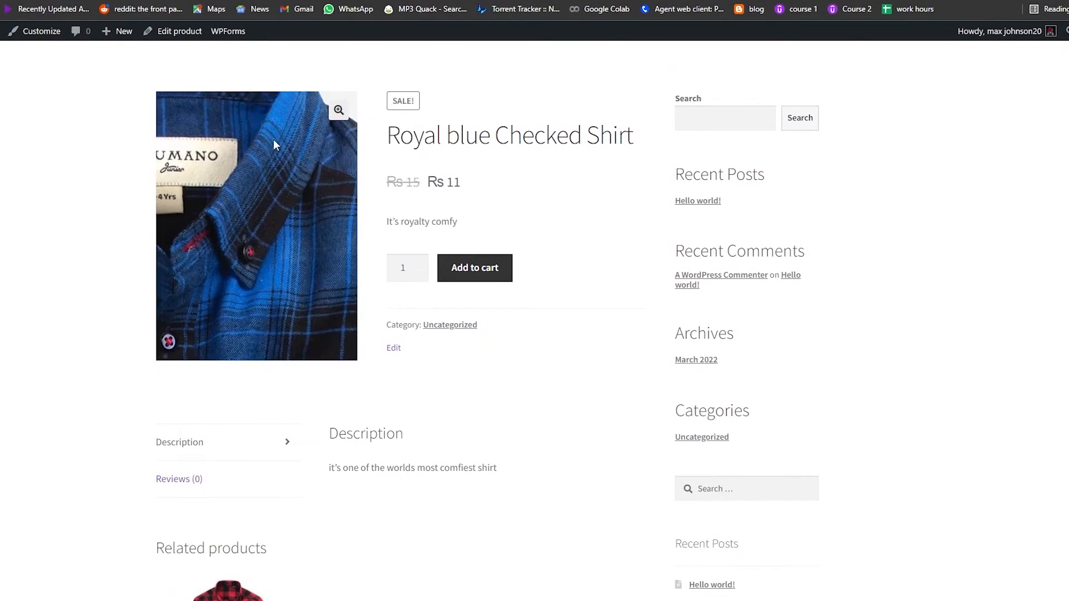
pyautogui.scroll(-5, 203, 375)
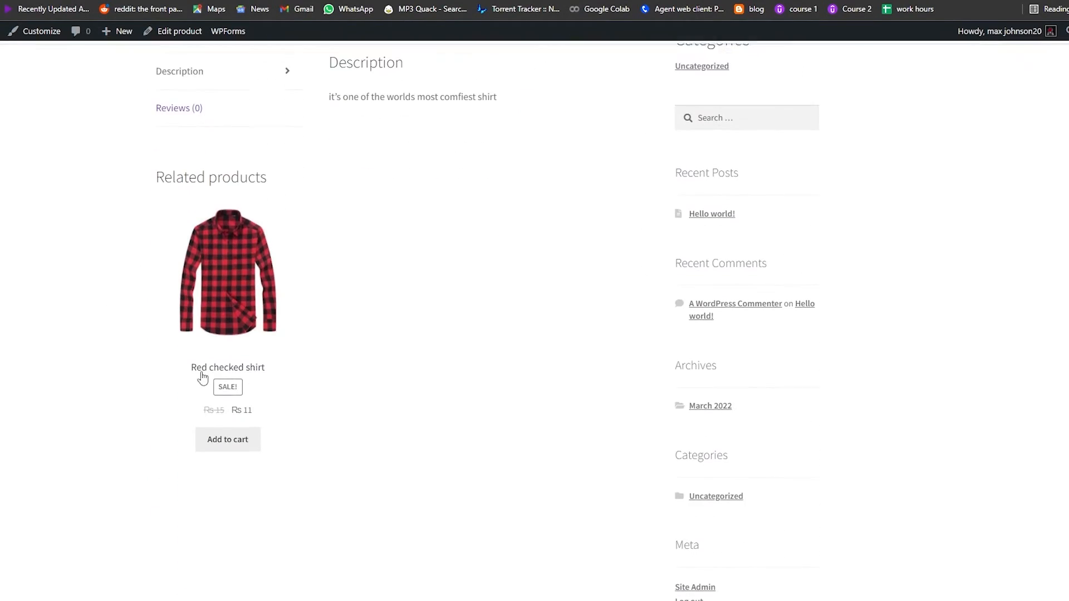
pyautogui.scroll(8, 212, 260)
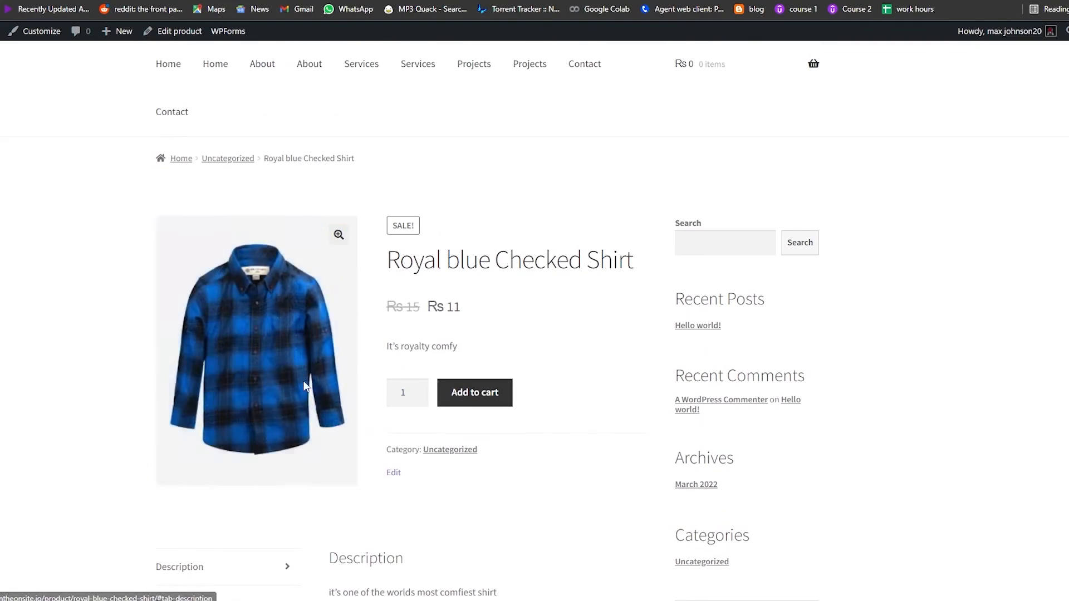
pyautogui.scroll(-1, 484, 351)
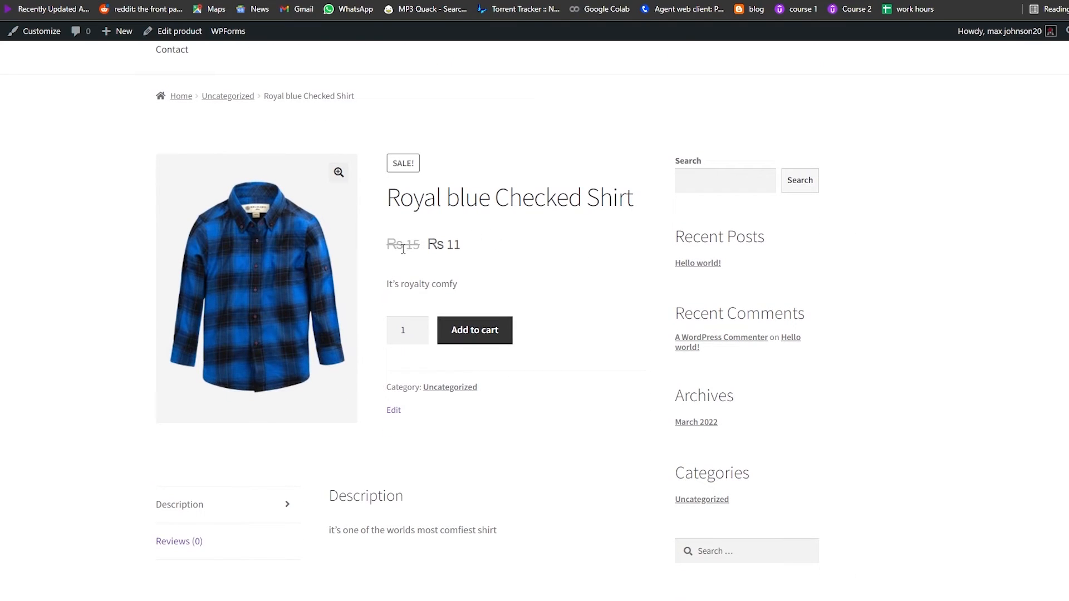
pyautogui.scroll(-2, 501, 434)
pyautogui.scroll(-2, 502, 440)
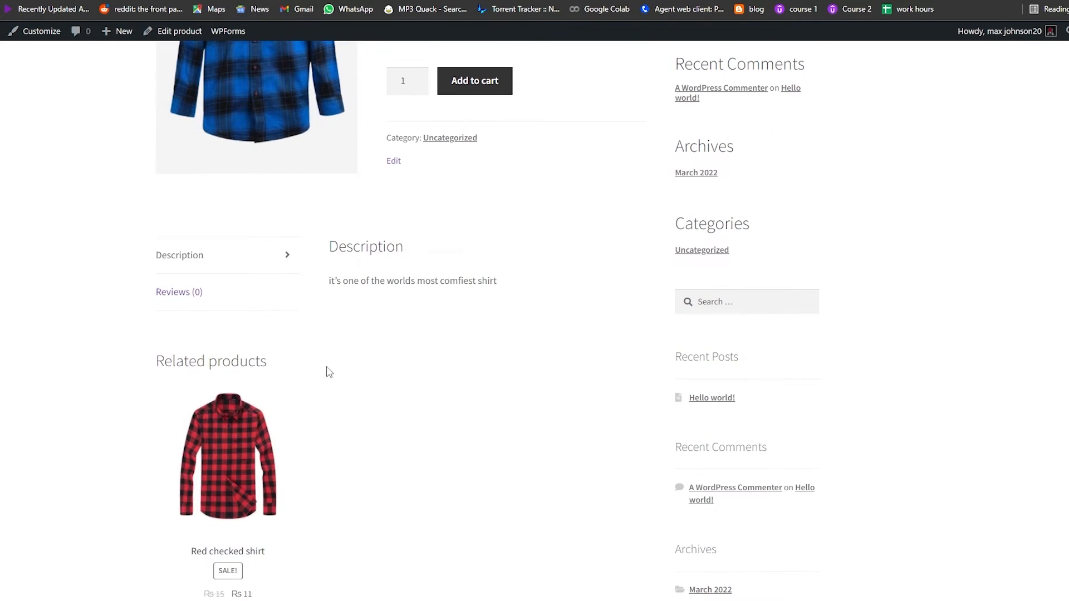
pyautogui.scroll(7, 397, 293)
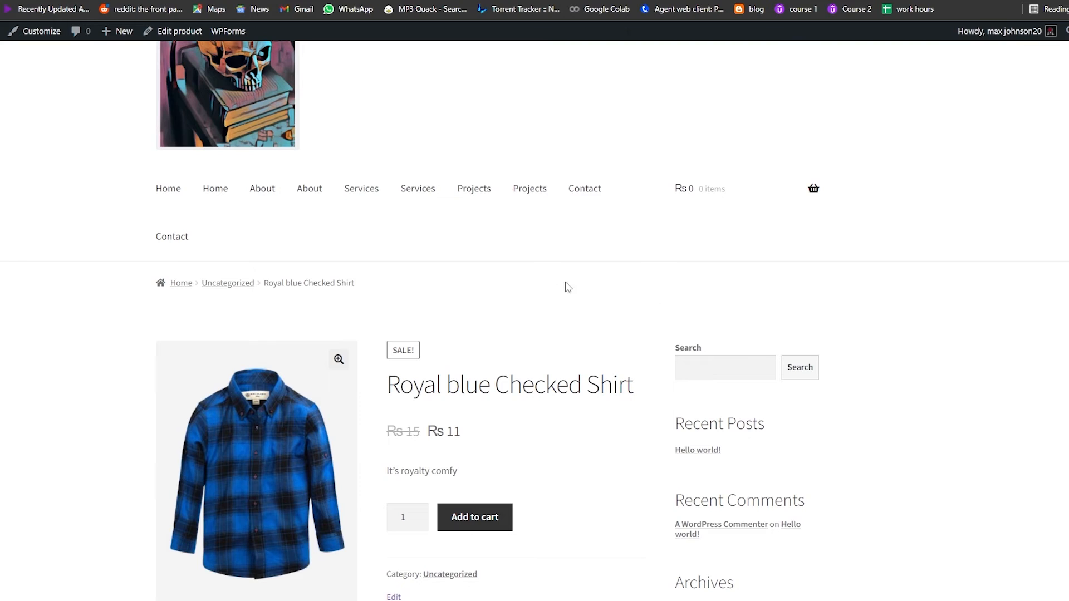
pyautogui.scroll(2, 567, 287)
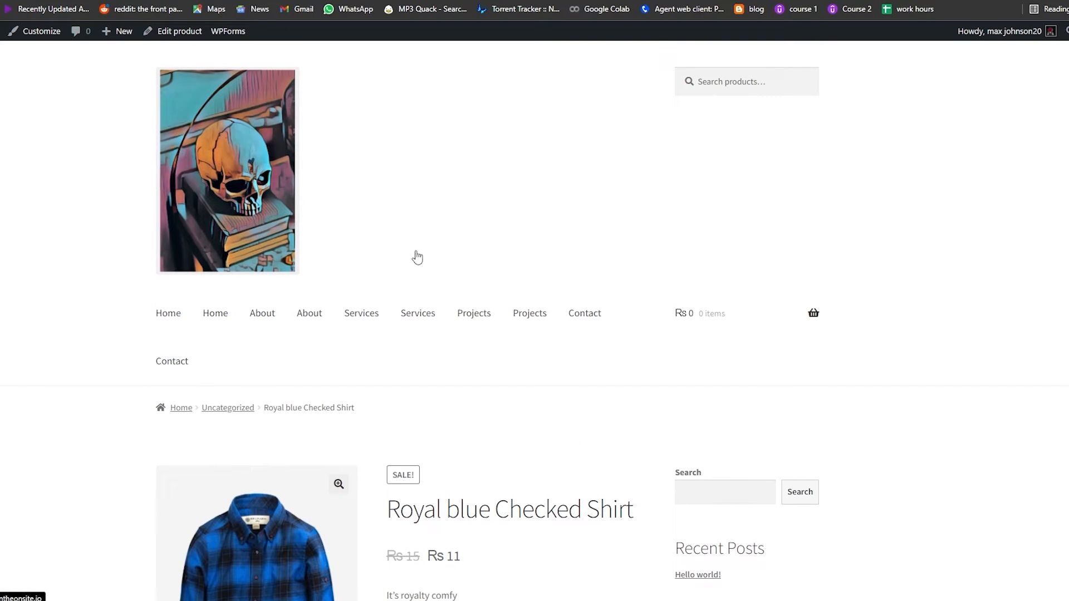
pyautogui.scroll(-2, 417, 257)
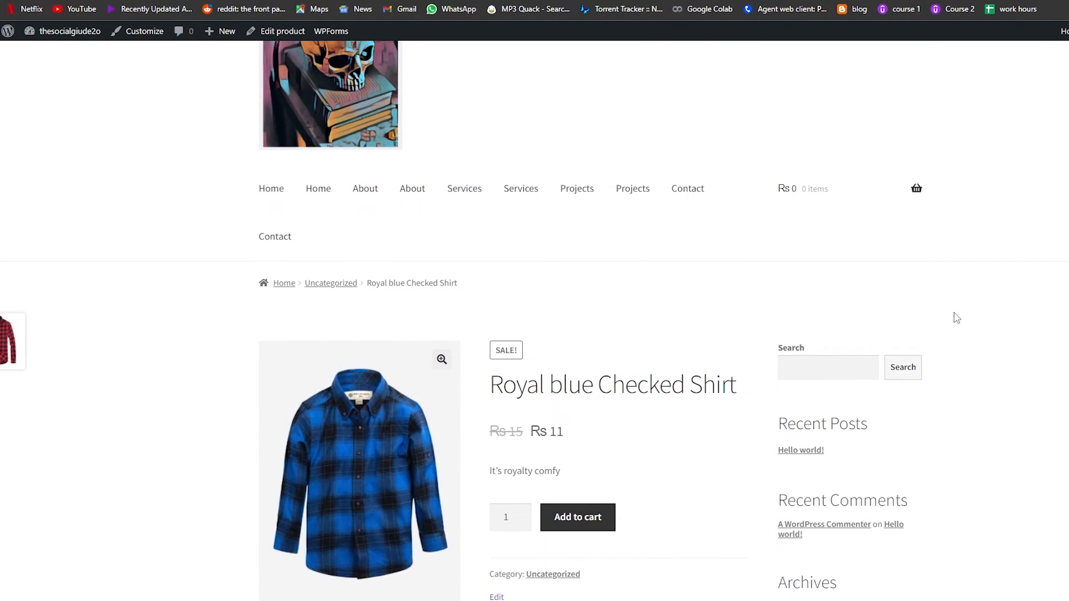
pyautogui.scroll(-1, 957, 317)
pyautogui.scroll(-5, 674, 204)
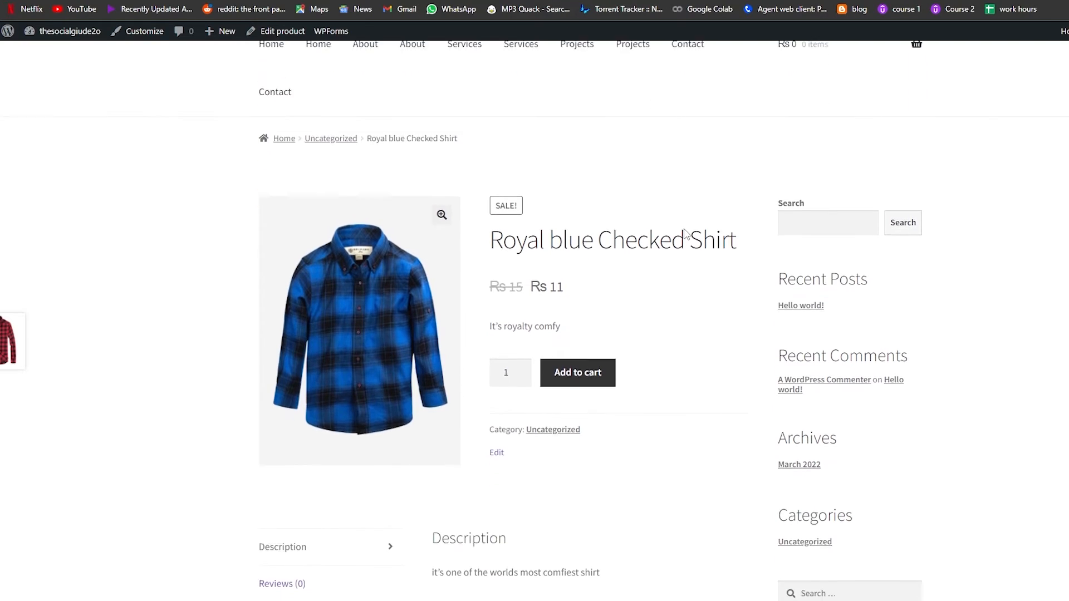
pyautogui.scroll(-7, 657, 249)
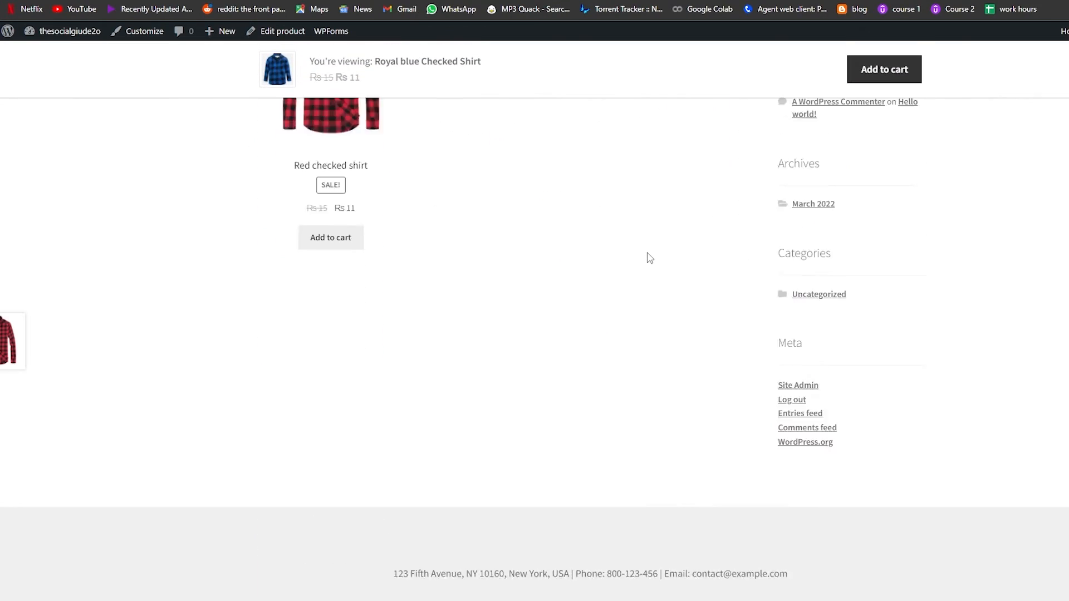
pyautogui.scroll(15, 644, 248)
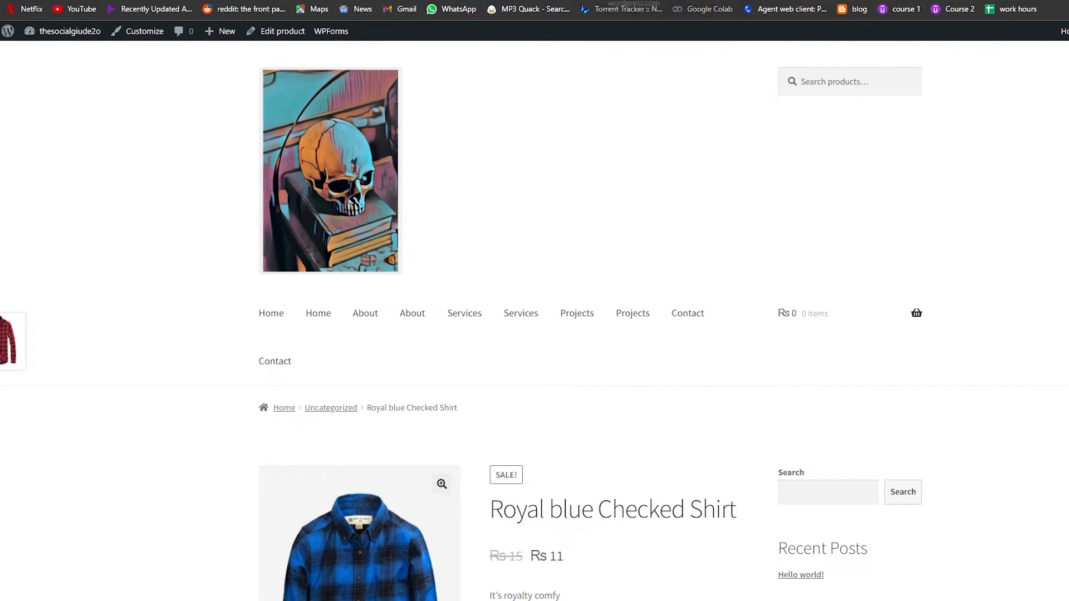
pyautogui.click(270, 311)
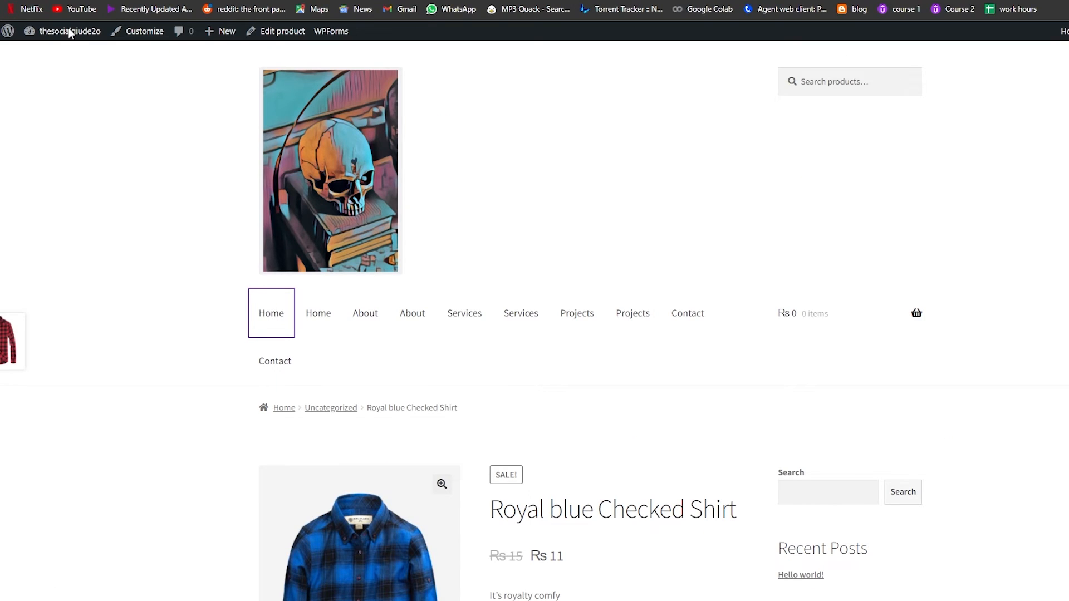
pyautogui.hotkey('alt', 'Left')
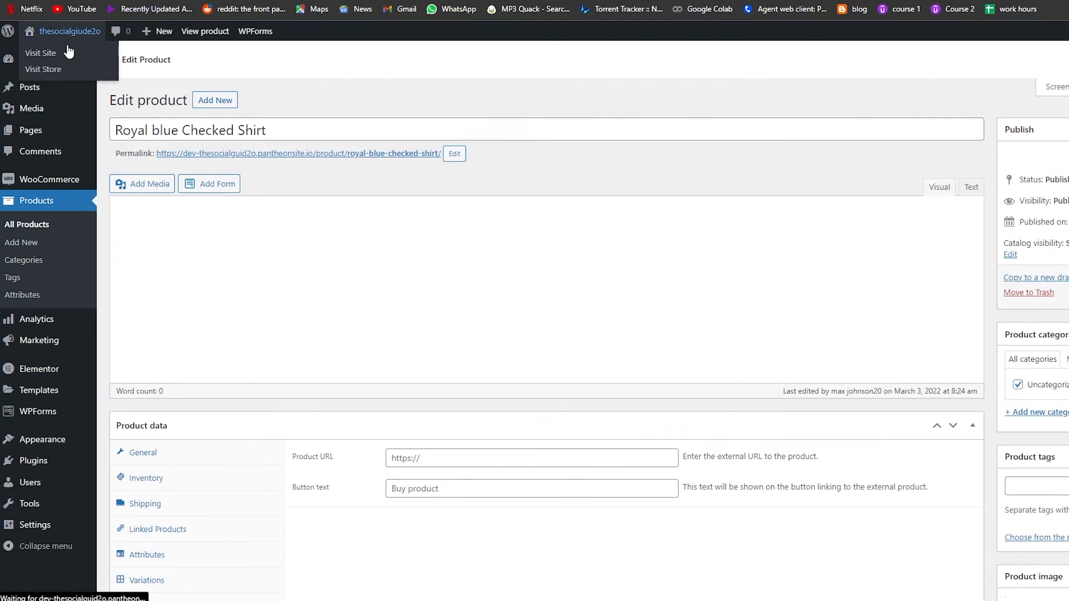
# In WooCommerce payment settings, enable Direct bank transfer, Check payments and Cash on delivery
pyautogui.click(51, 186)
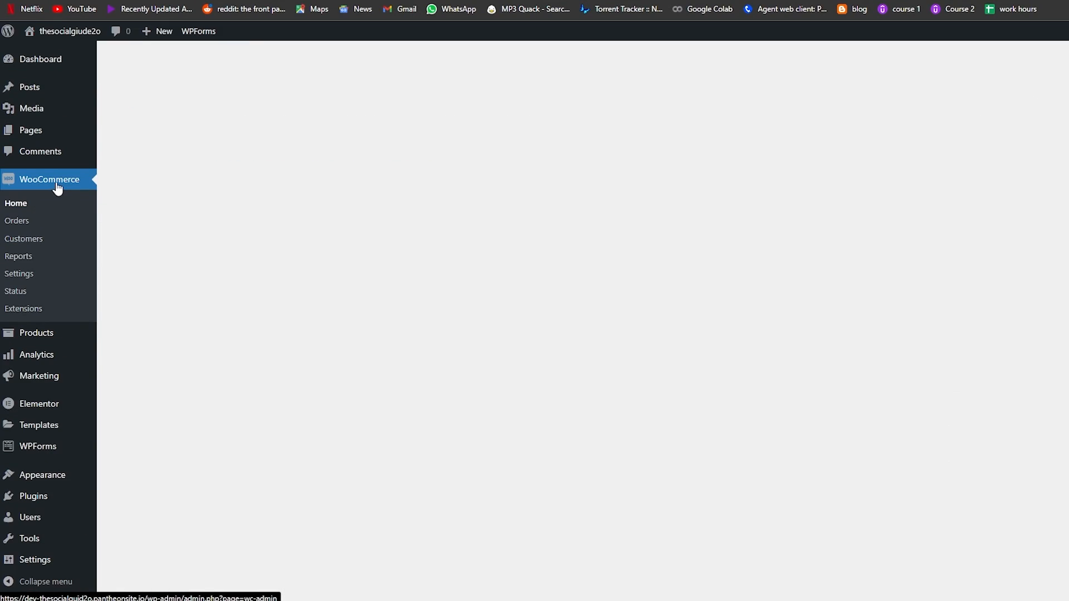
pyautogui.click(22, 278)
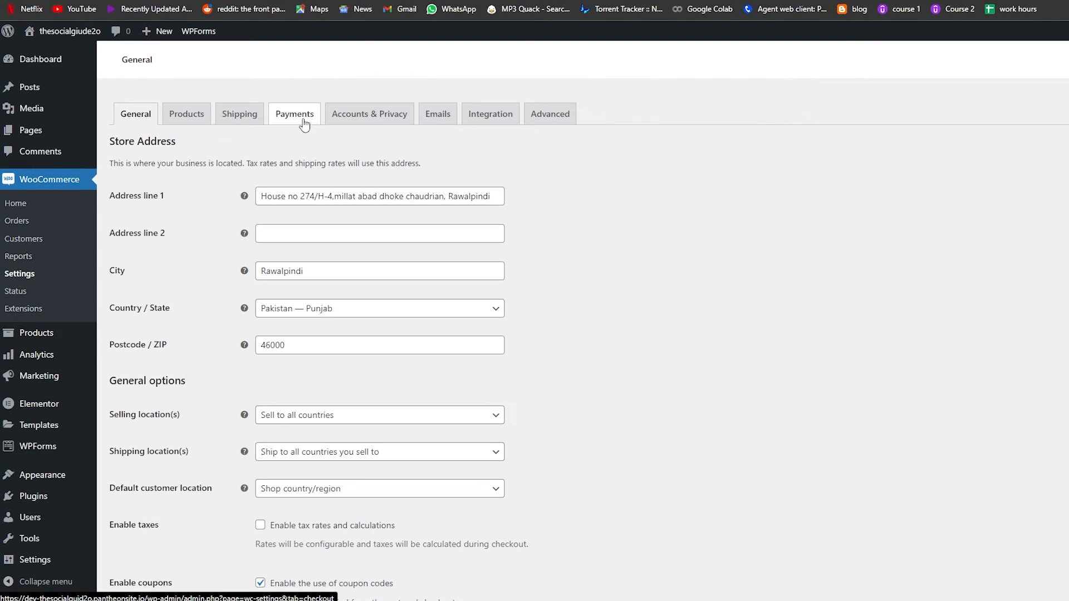
pyautogui.click(302, 120)
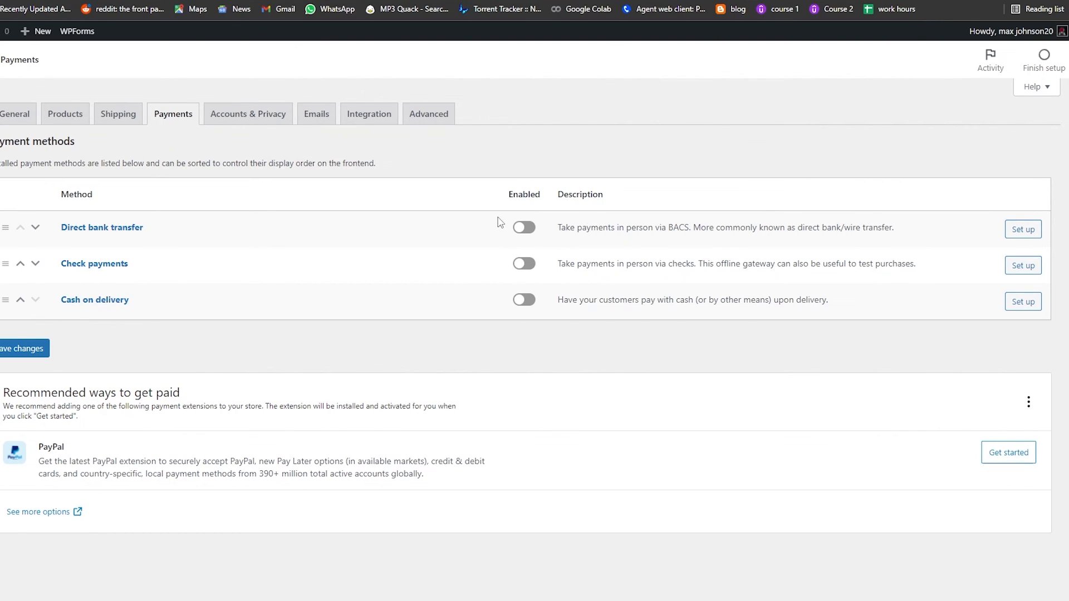
pyautogui.click(523, 227)
pyautogui.click(523, 263)
pyautogui.click(522, 299)
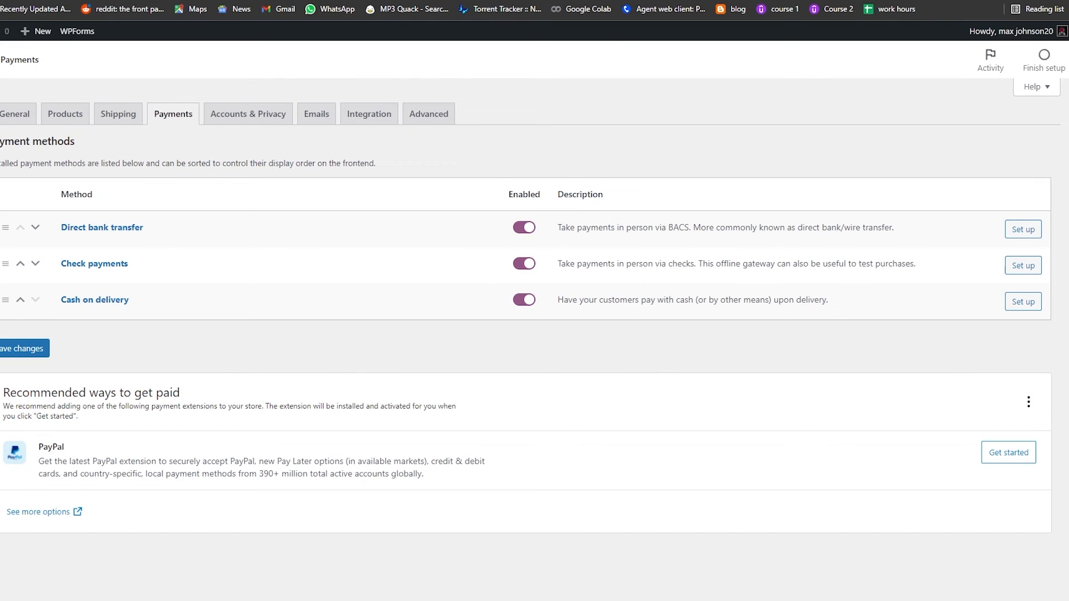